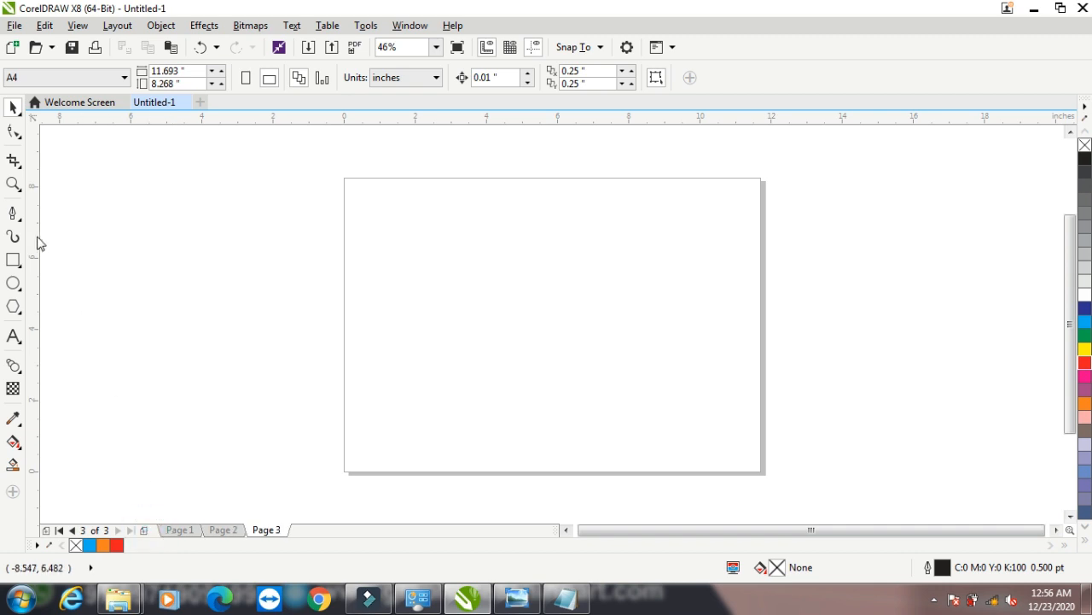
# Step: Draw three rectangles on Page 3: one at upper left, one at lower centre and a small one about 1.98 × 0.85 in at lower right
pyautogui.click(12, 260)
pyautogui.moveTo(373, 210); pyautogui.dragTo(488, 288)
pyautogui.moveTo(466, 359); pyautogui.dragTo(592, 436)
pyautogui.moveTo(624, 367); pyautogui.dragTo(704, 406)
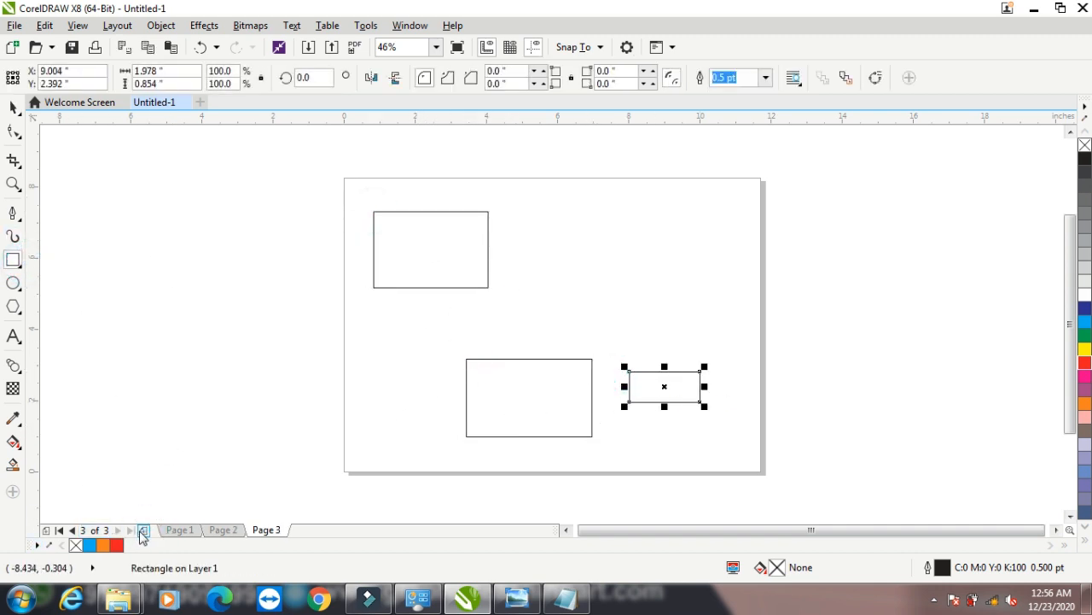
# Step: Add a fourth page and draw three upright rectangles on it, the middle one about 0.94 × 2.45 in
pyautogui.click(144, 530)
pyautogui.moveTo(378, 206); pyautogui.dragTo(413, 447)
pyautogui.moveTo(502, 253); pyautogui.dragTo(536, 340)
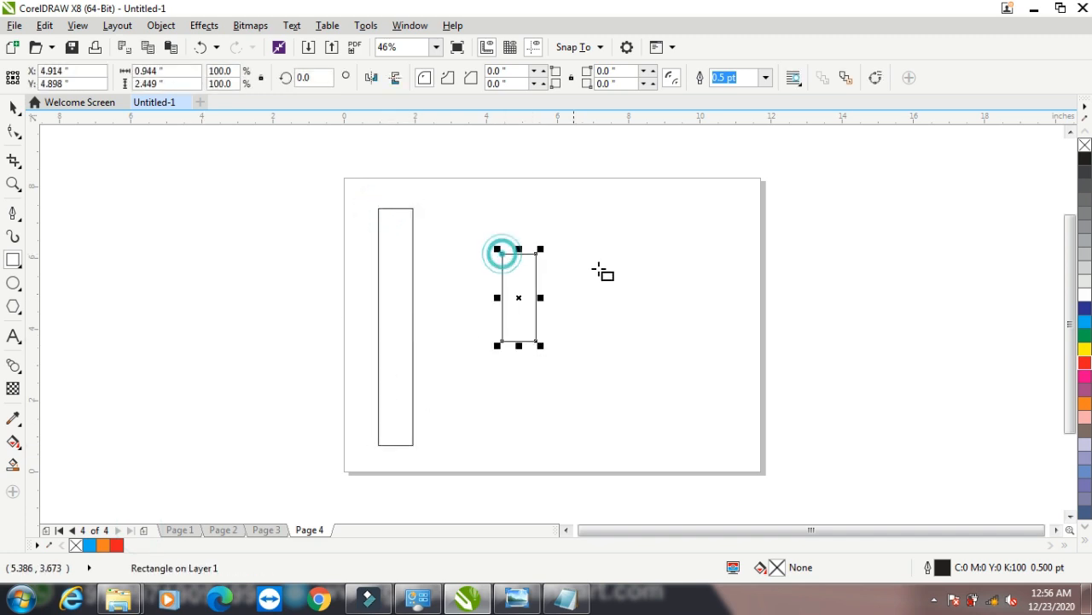
pyautogui.moveTo(617, 246); pyautogui.dragTo(663, 341)
# Step: In Page Sorter View, move Page 2 ahead of Page 1 and Page 4 ahead of Page 3, and return to the normal page view
pyautogui.click(185, 531)
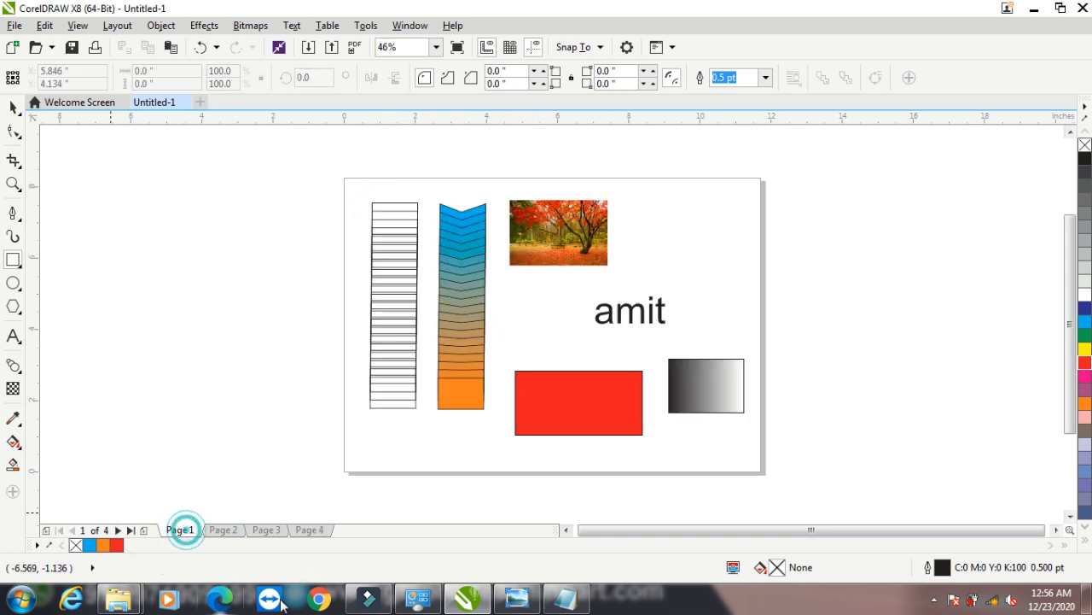
pyautogui.click(76, 25)
pyautogui.click(122, 250)
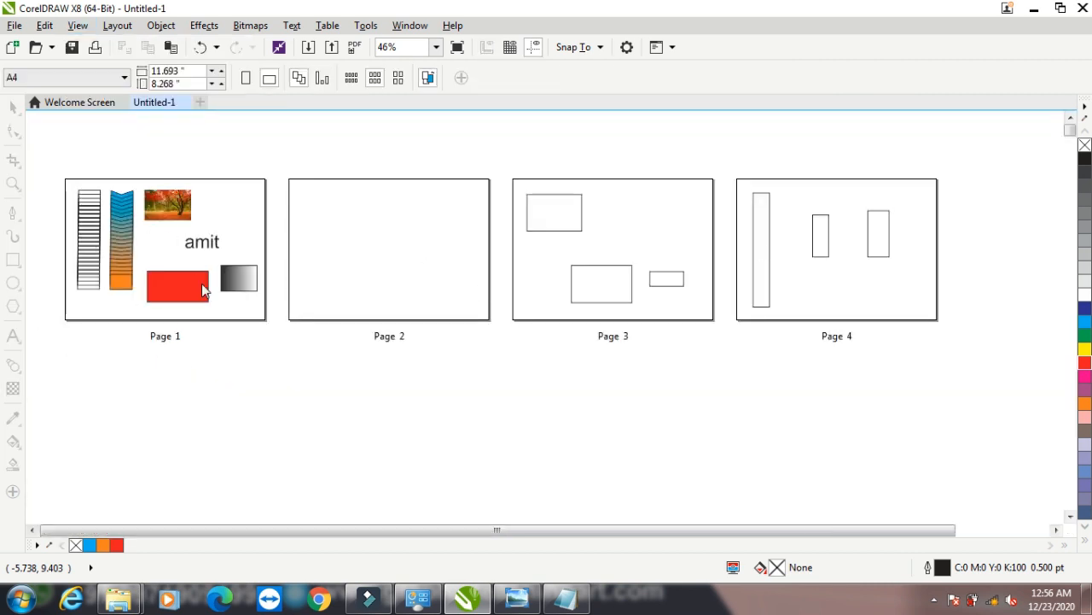
pyautogui.moveTo(309, 241); pyautogui.dragTo(168, 241)
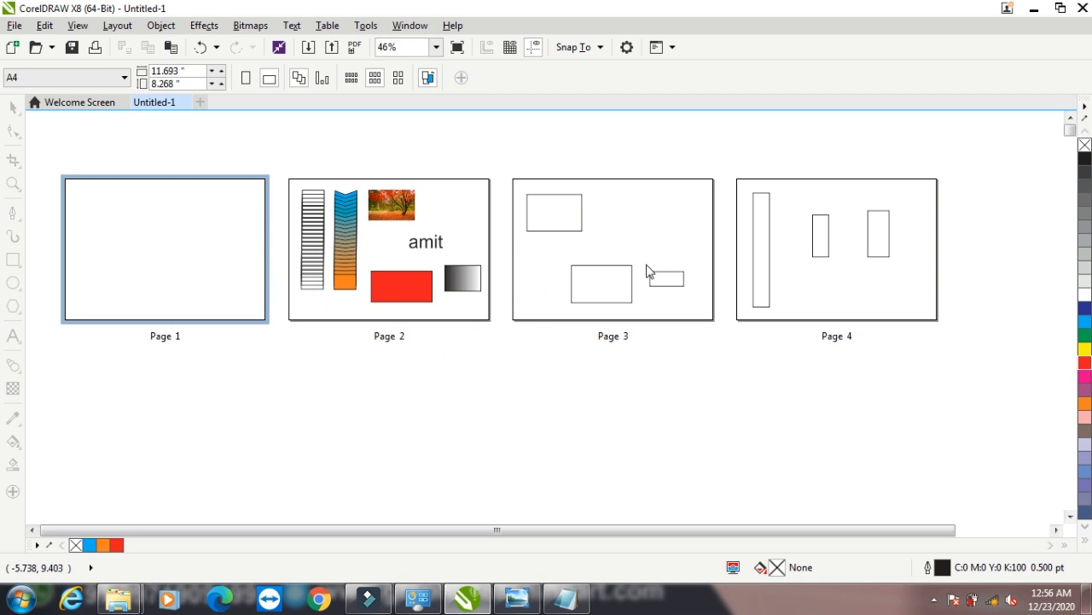
pyautogui.moveTo(817, 252); pyautogui.dragTo(514, 307)
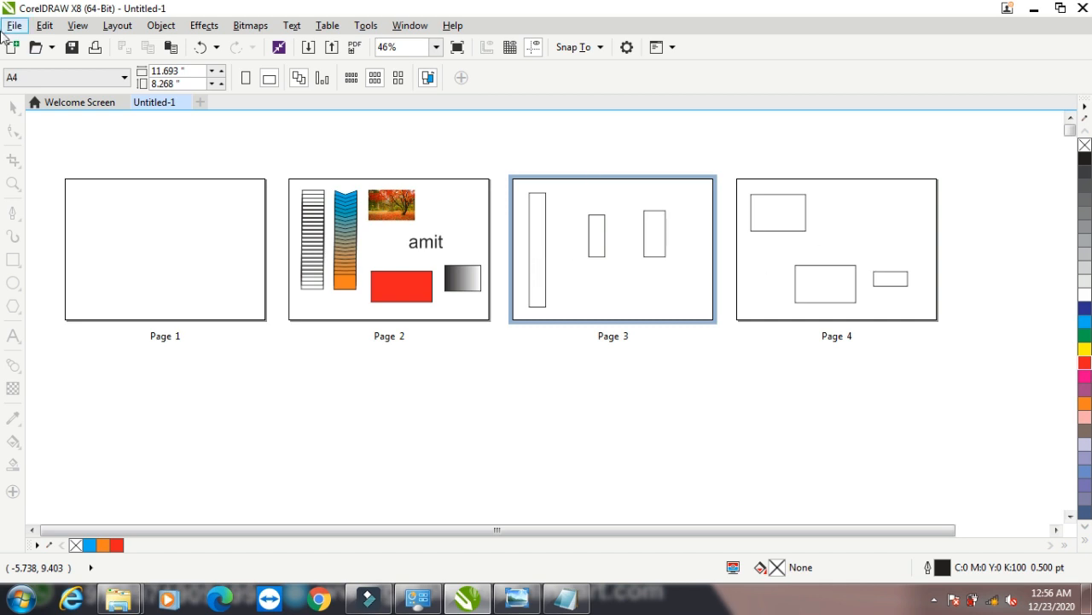
pyautogui.click(77, 26)
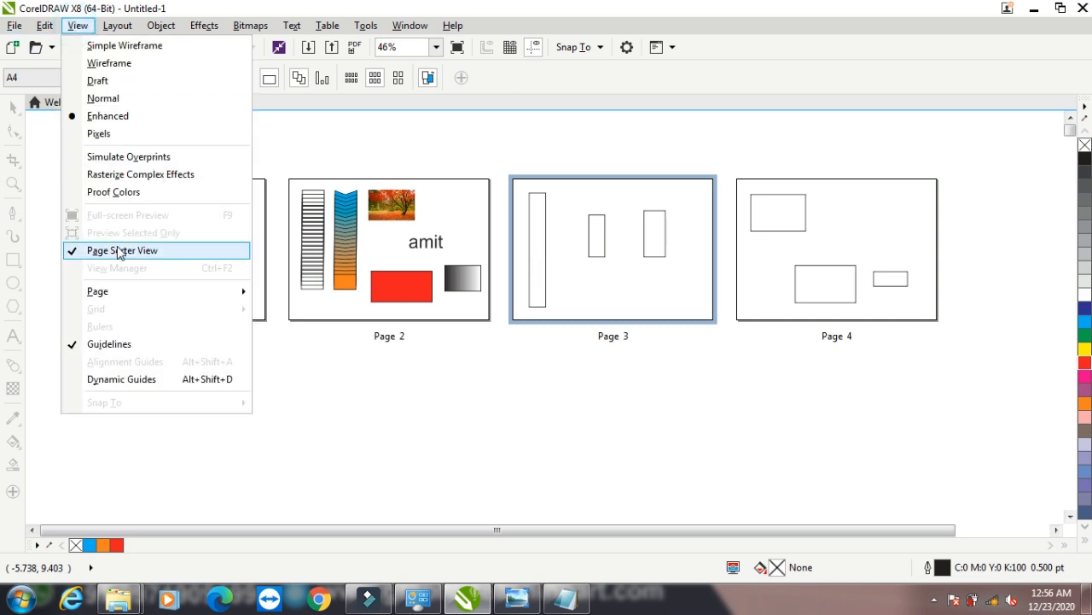
pyautogui.click(117, 248)
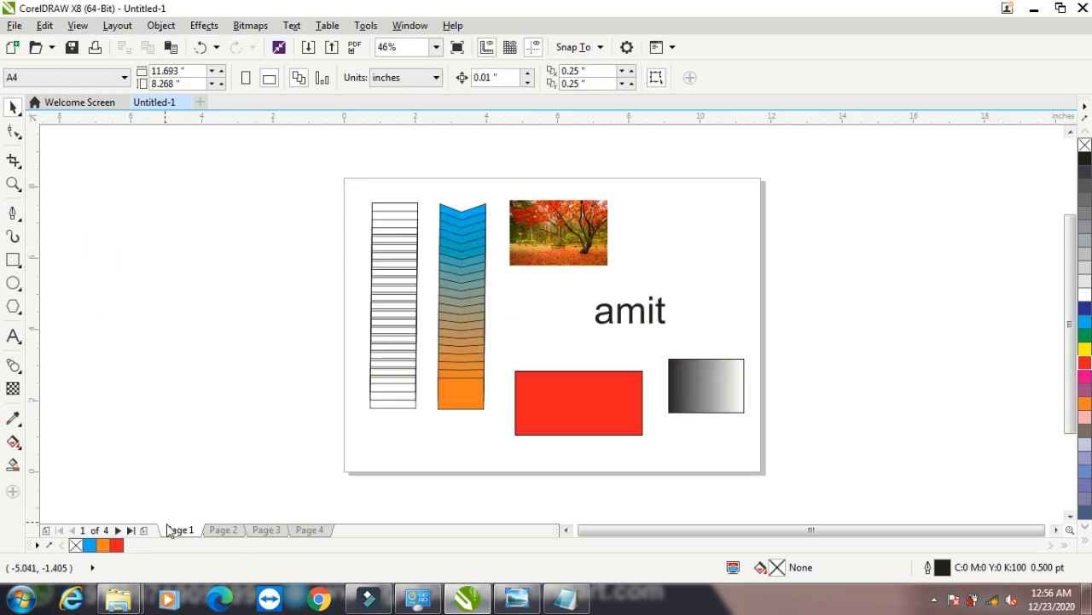
# Step: Switch between Page 1 and Page 2 to check their new order
pyautogui.click(214, 529)
pyautogui.click(179, 529)
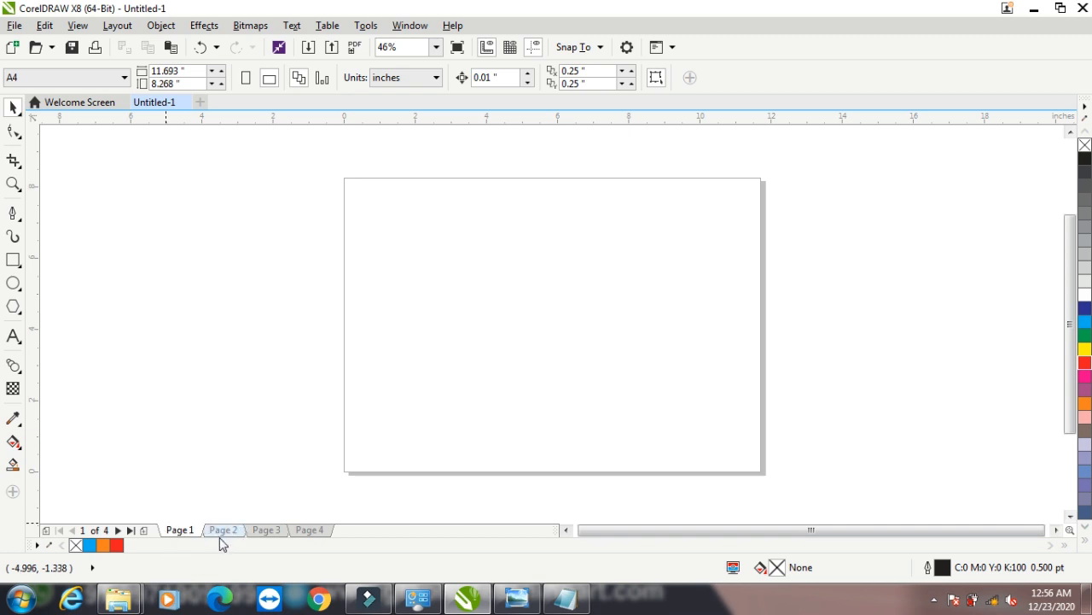
pyautogui.click(220, 533)
pyautogui.click(177, 531)
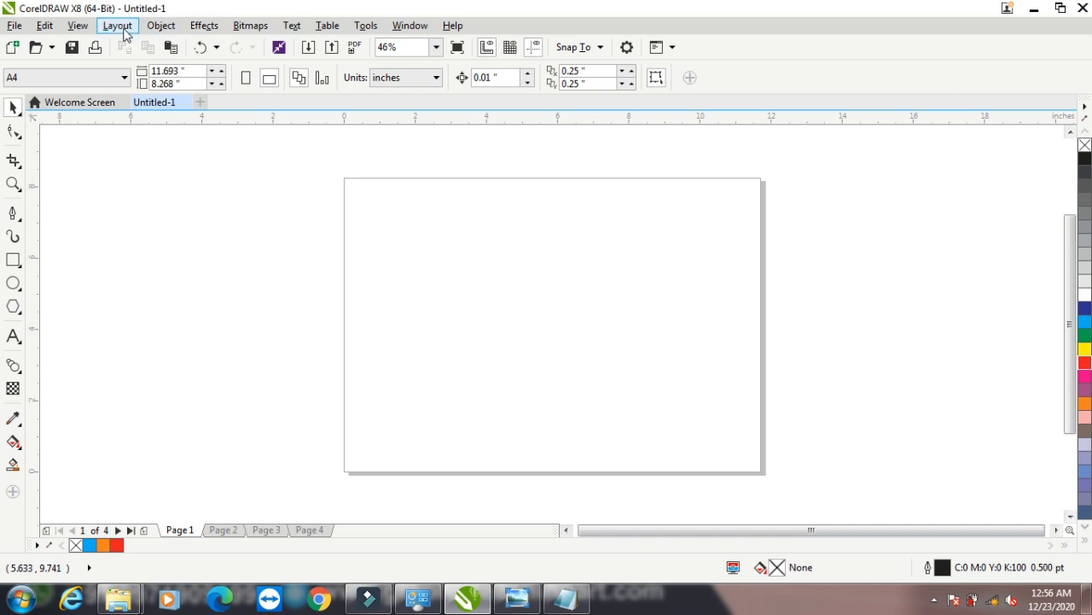
# Step: Show the View Manager and draw a rectangle about 2.83 × 2.40 in on Page 1
pyautogui.click(77, 26)
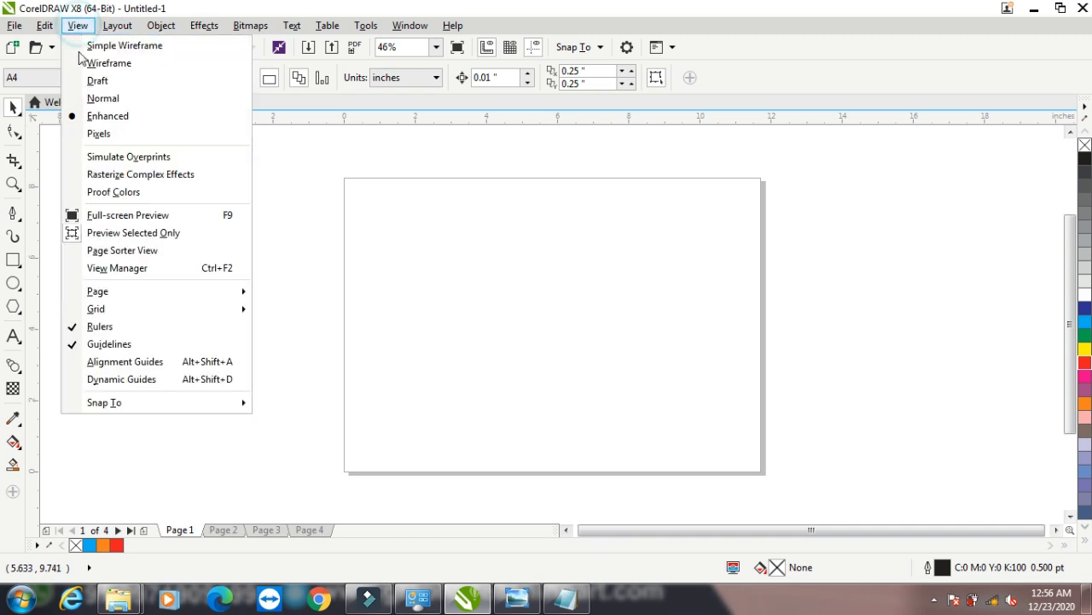
pyautogui.click(130, 267)
pyautogui.click(13, 259)
pyautogui.moveTo(252, 235); pyautogui.dragTo(353, 320)
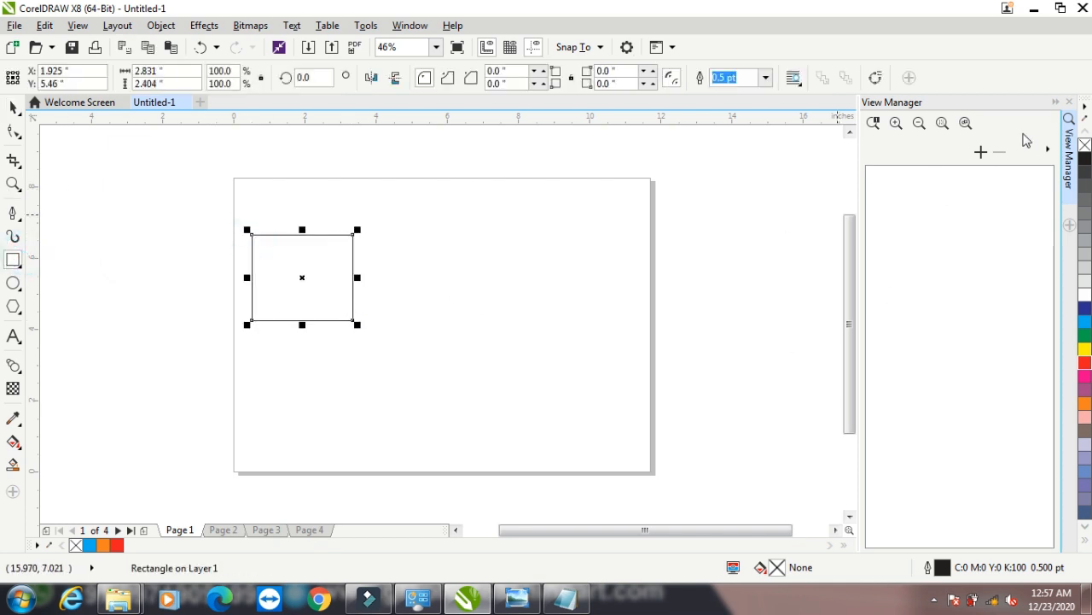
# Step: Zoom in once and back out with the View Manager, and return to the Pick tool
pyautogui.click(896, 123)
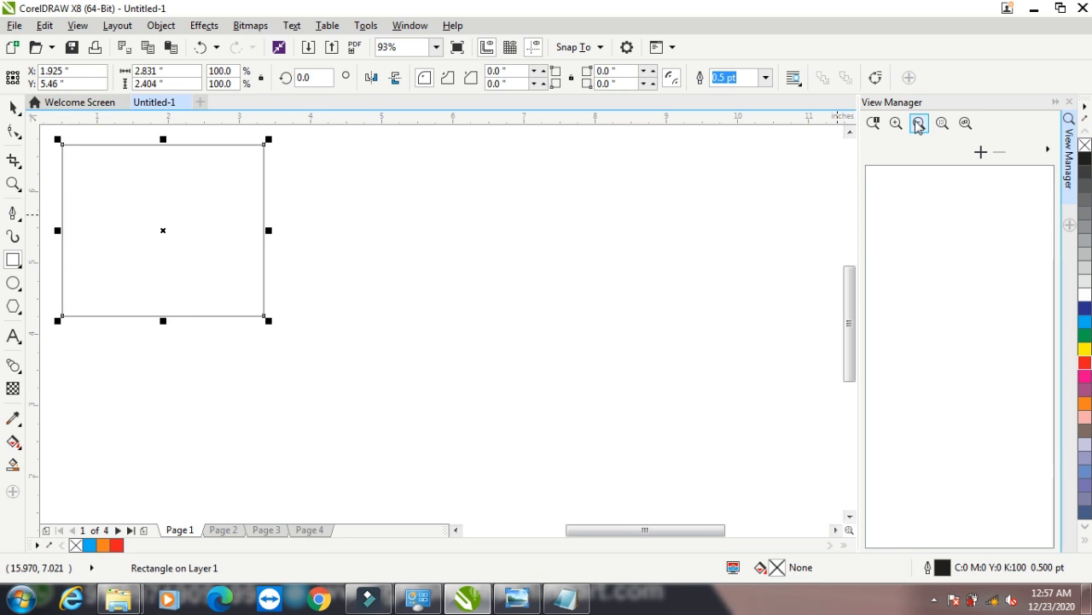
pyautogui.click(918, 124)
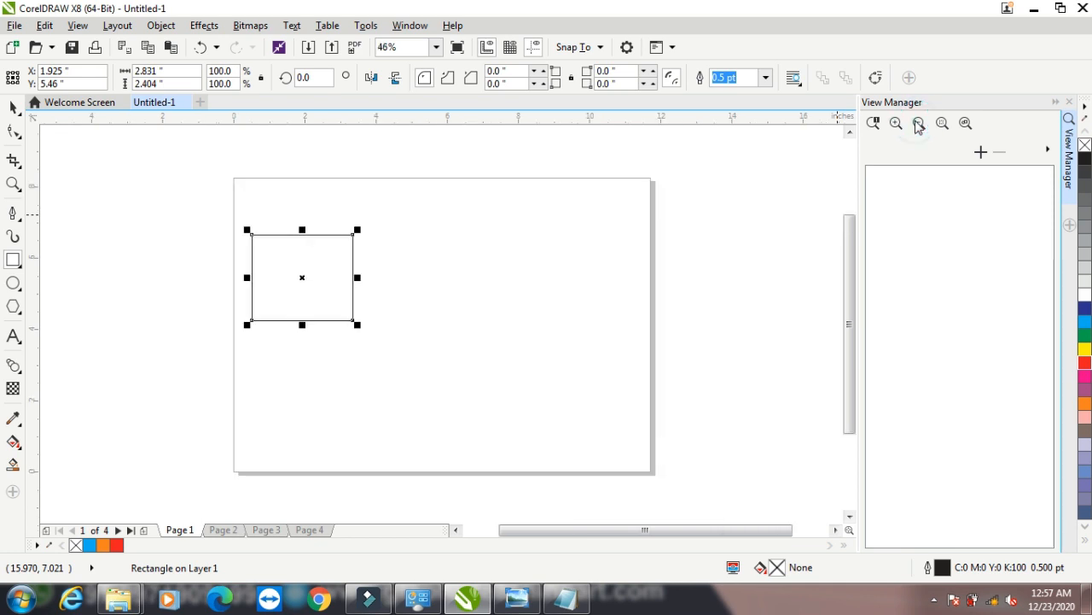
pyautogui.click(44, 25)
pyautogui.moveTo(77, 25)
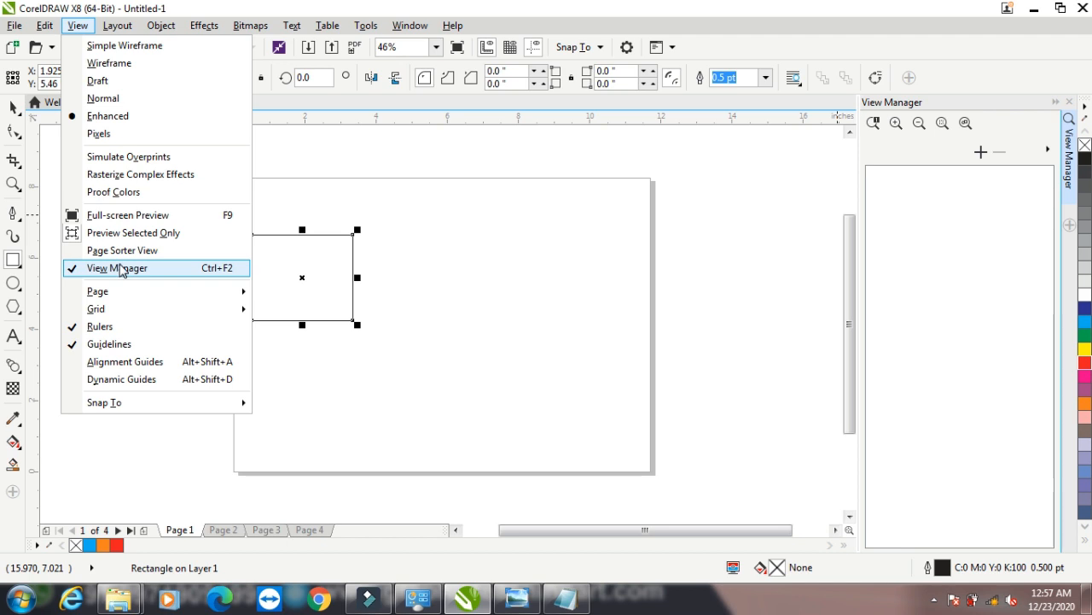
pyautogui.click(13, 106)
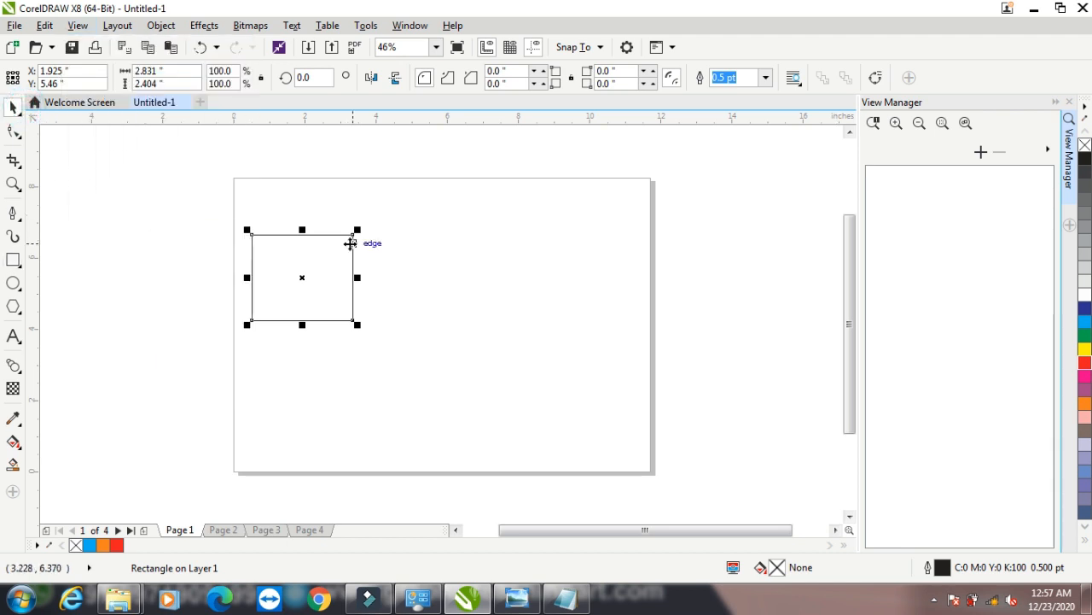
# Step: Hide the page border and show it again
pyautogui.click(78, 25)
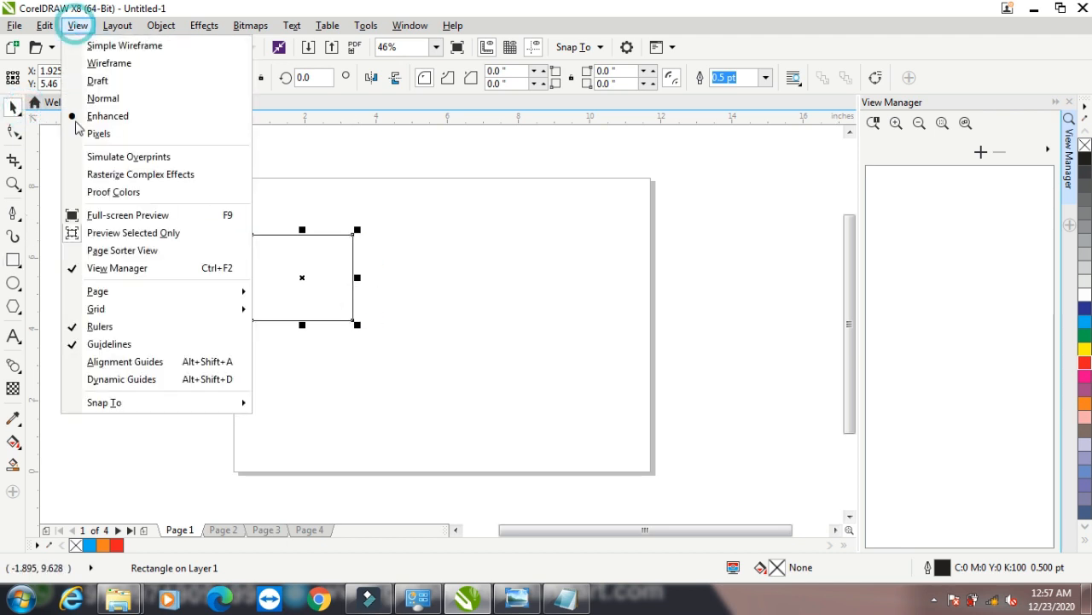
pyautogui.moveTo(140, 292)
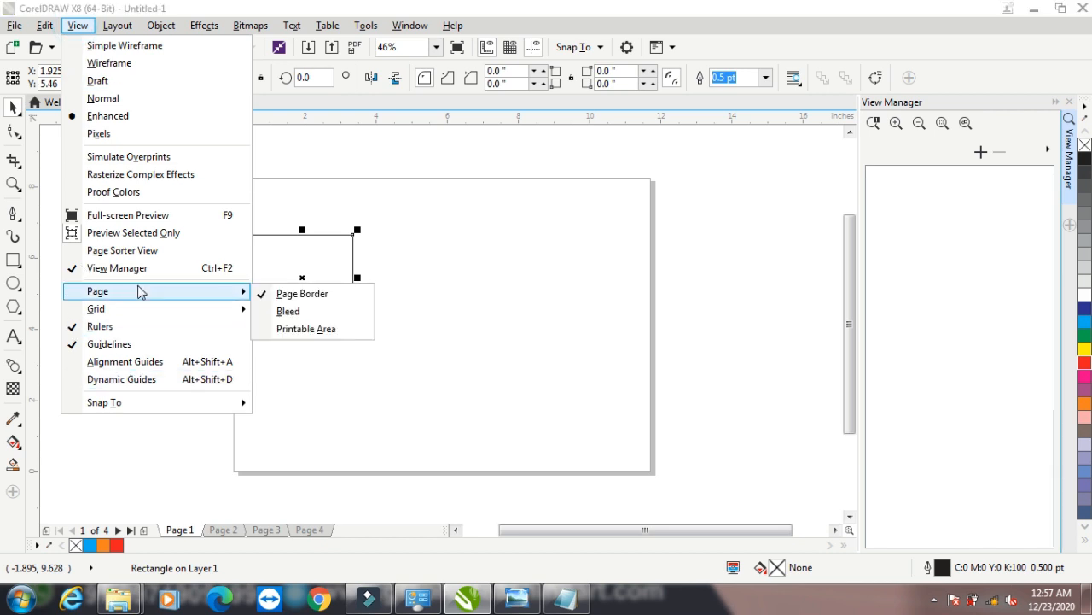
pyautogui.click(285, 290)
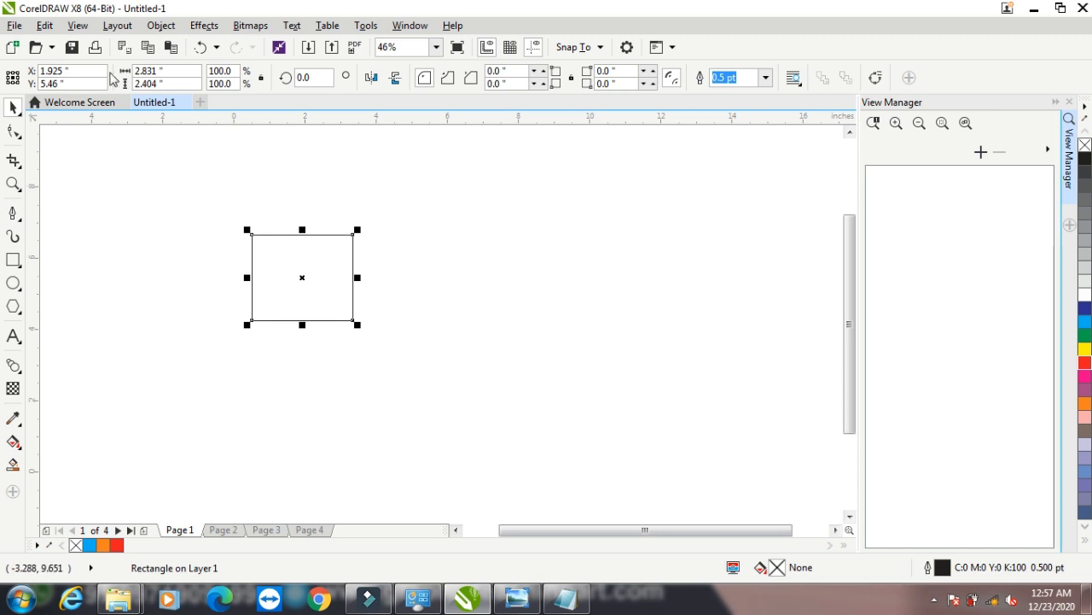
pyautogui.click(77, 26)
pyautogui.moveTo(157, 294)
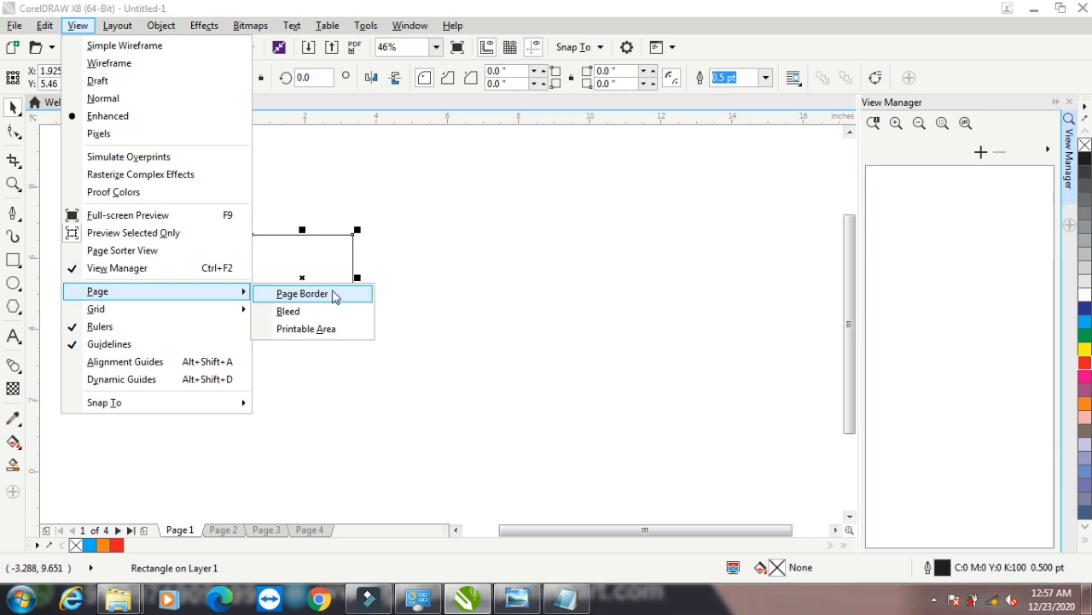
pyautogui.click(328, 295)
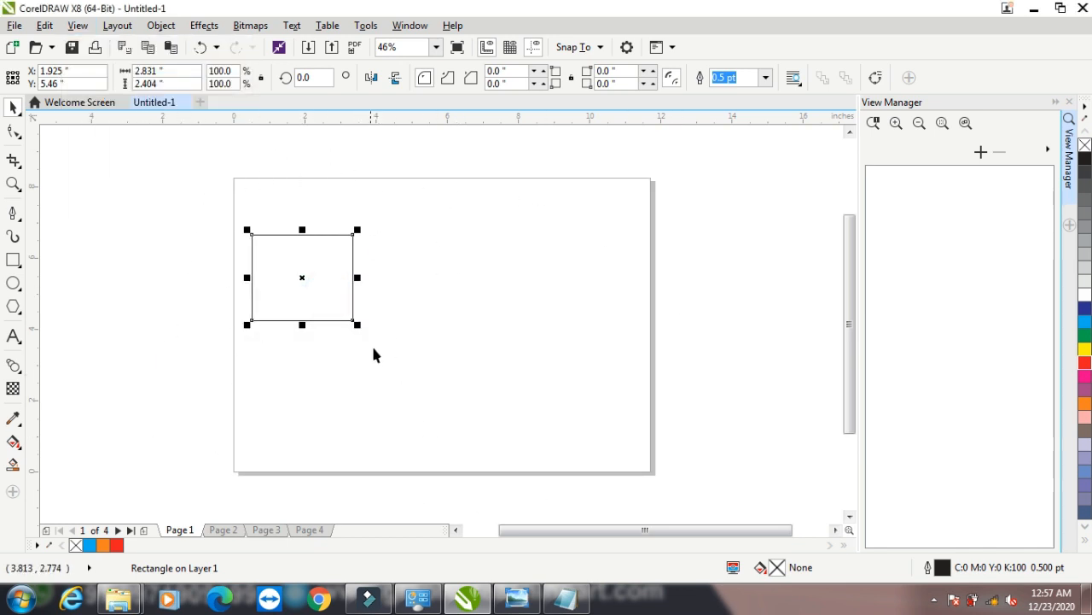
# Step: Stretch the rectangle sideways past both edges of the page, to a width of about 17.08 in
pyautogui.moveTo(356, 277); pyautogui.dragTo(748, 277)
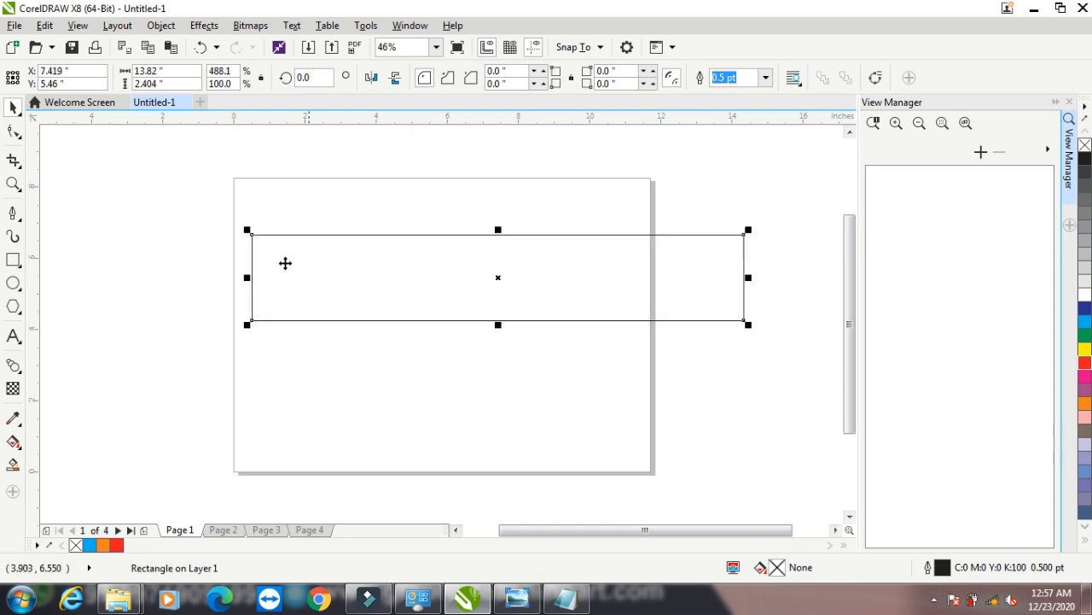
pyautogui.moveTo(247, 277); pyautogui.dragTo(136, 277)
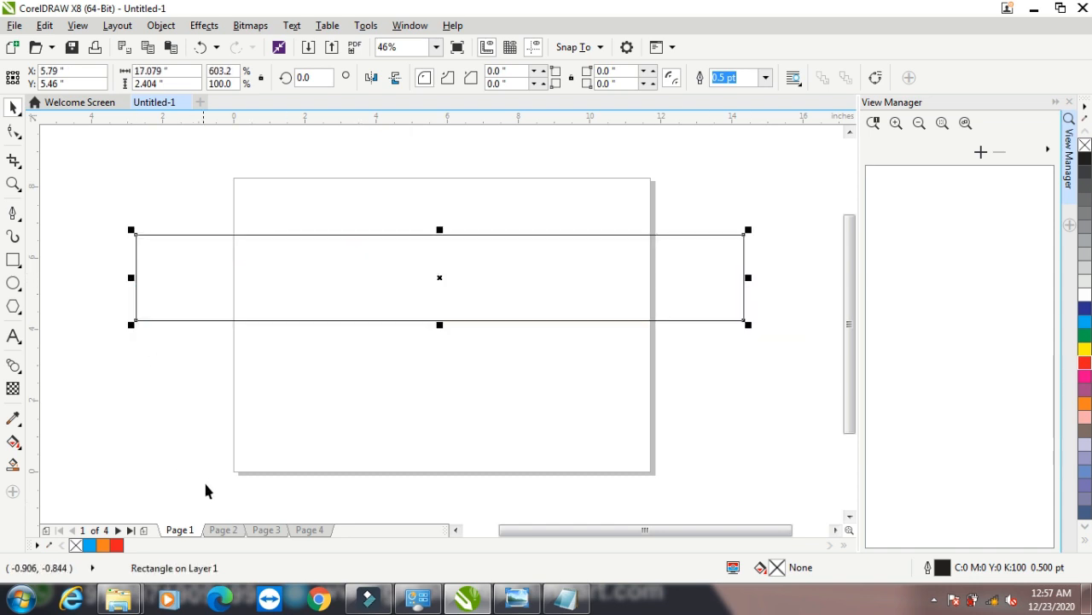
pyautogui.click(208, 394)
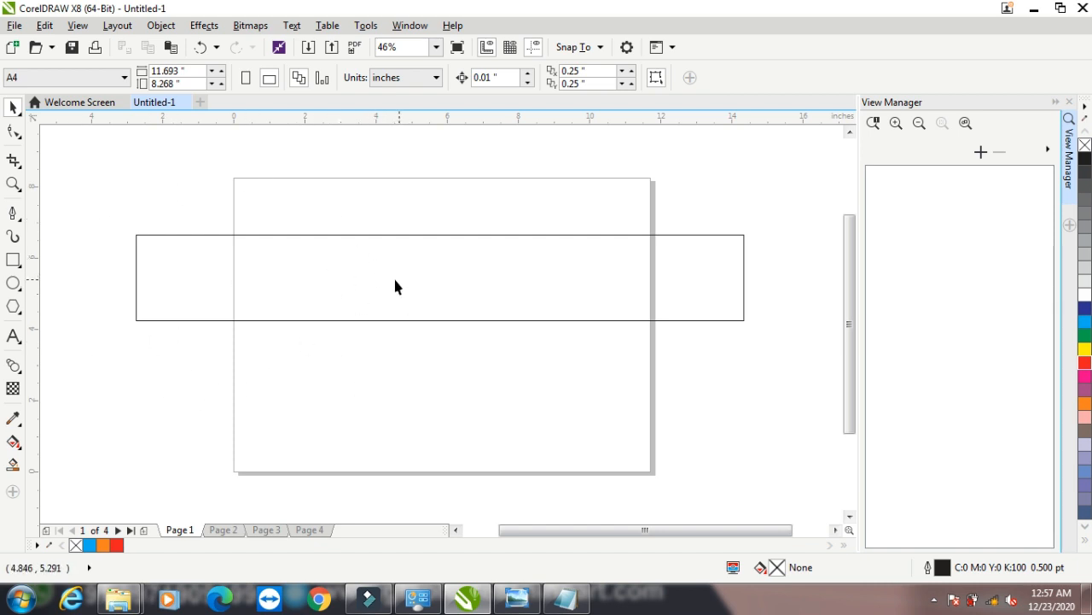
# Step: Check the rectangle's size and set the page width to 18 in
pyautogui.click(354, 281)
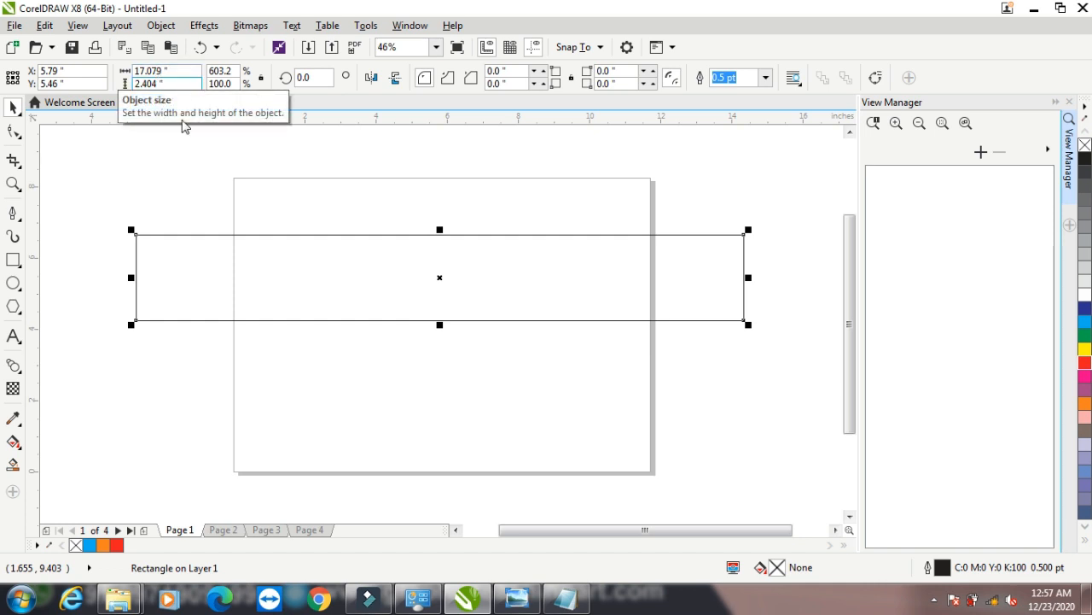
pyautogui.click(213, 196)
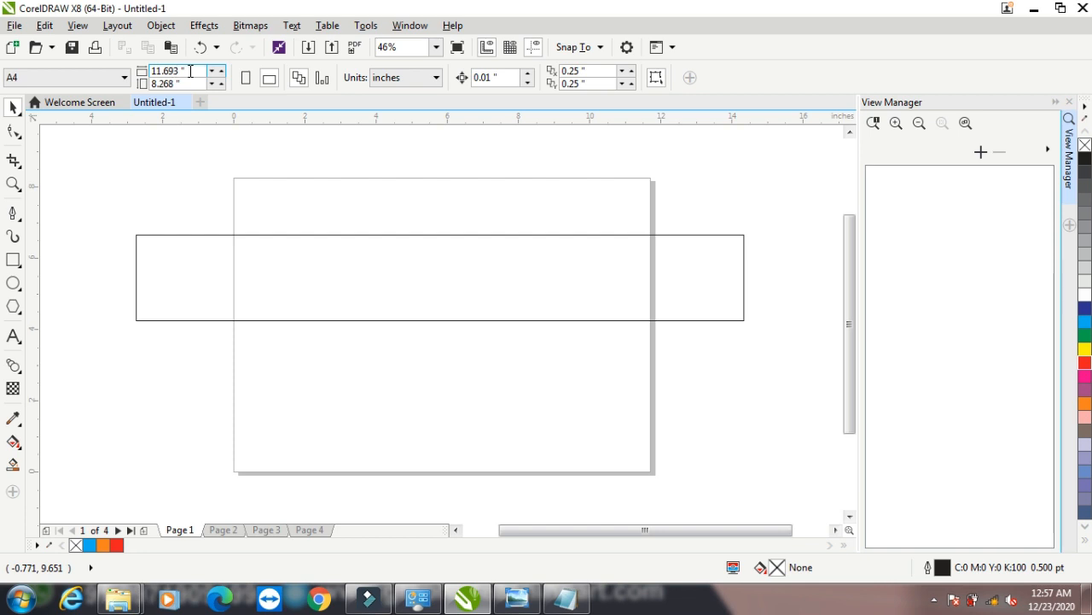
pyautogui.moveTo(189, 71); pyautogui.dragTo(132, 73)
pyautogui.write('1')
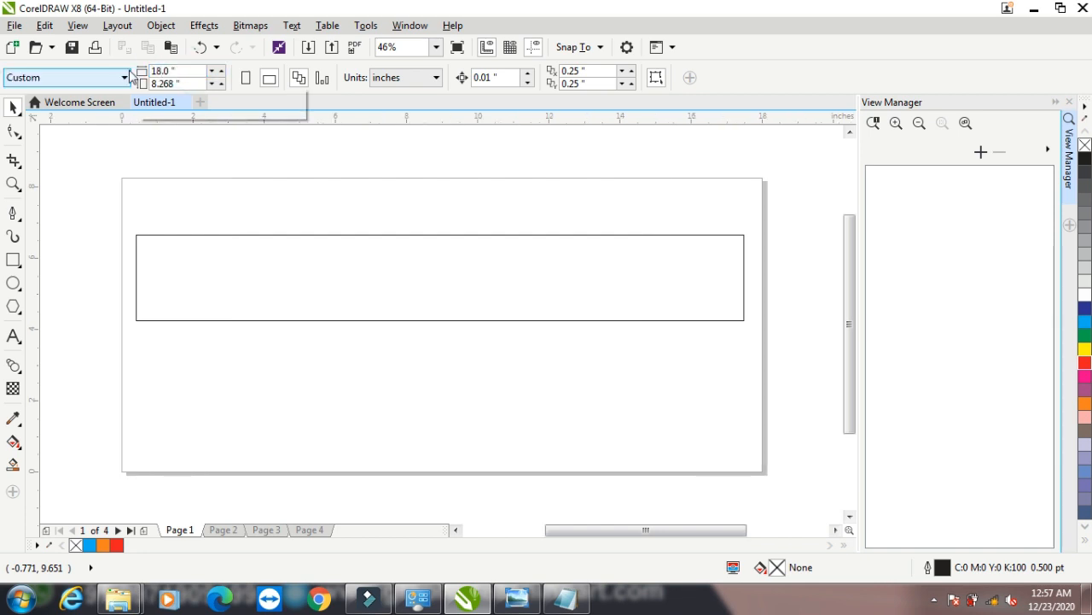
# Step: Center the wide rectangle on the page
pyautogui.click(219, 253)
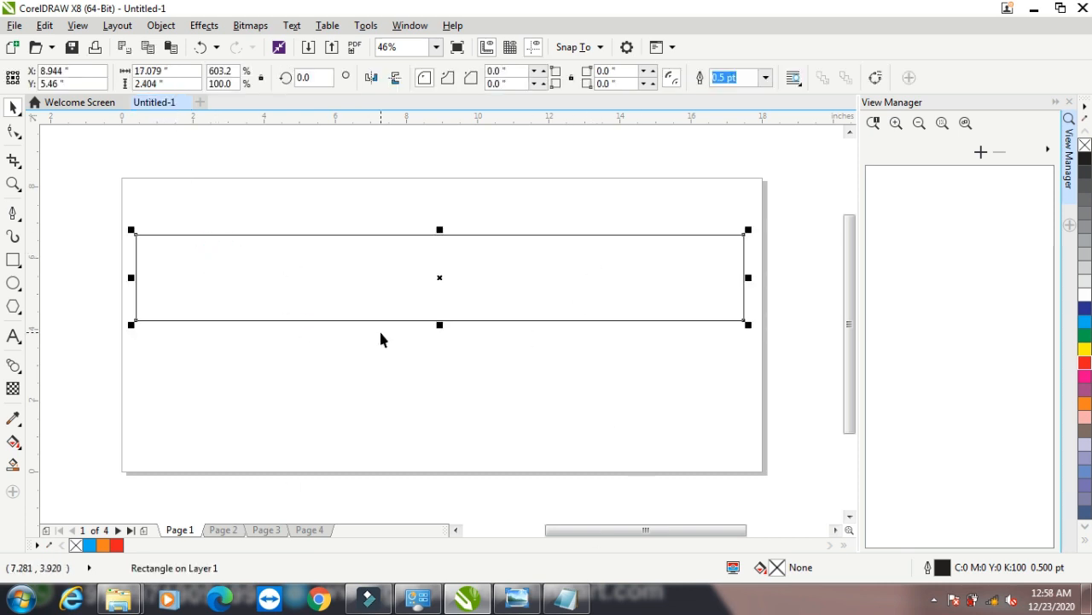
pyautogui.press('p')
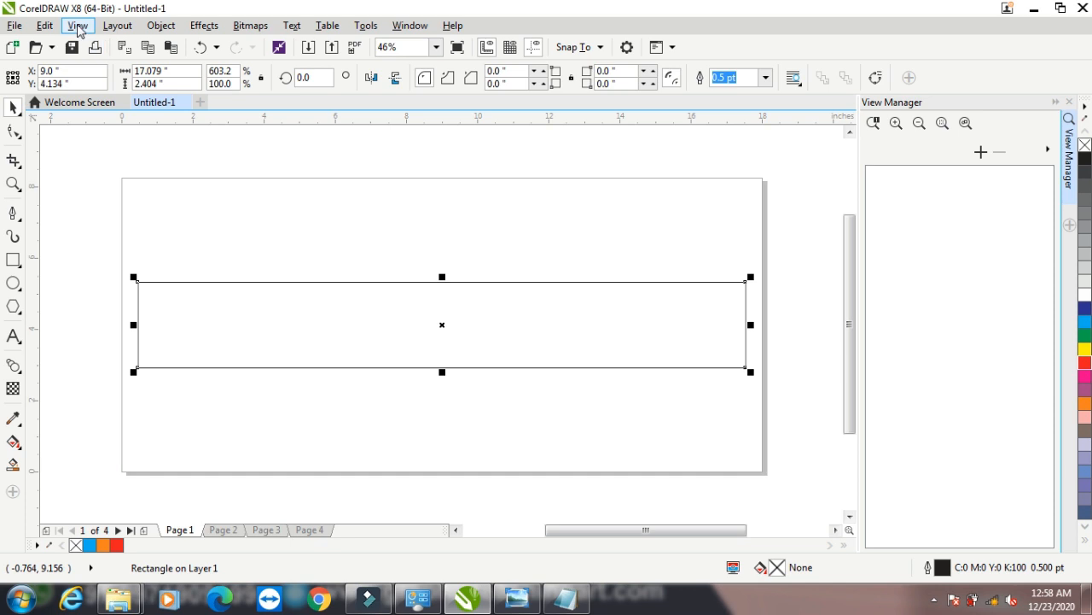
pyautogui.click(112, 215)
# Step: Compare the page width with the rectangle's width
pyautogui.click(184, 75)
pyautogui.doubleClick(184, 75)
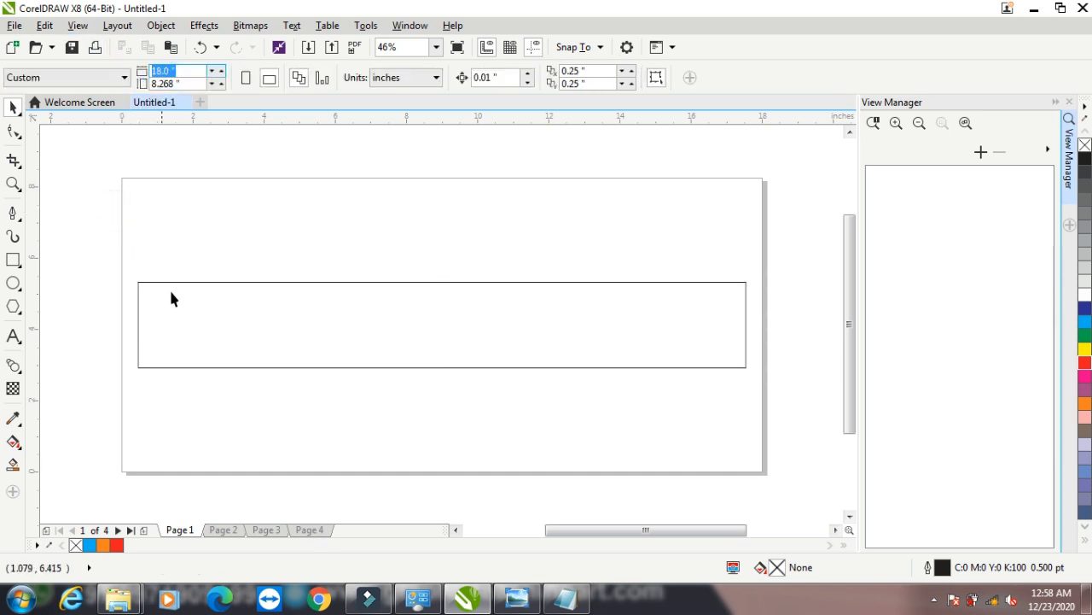
pyautogui.click(190, 317)
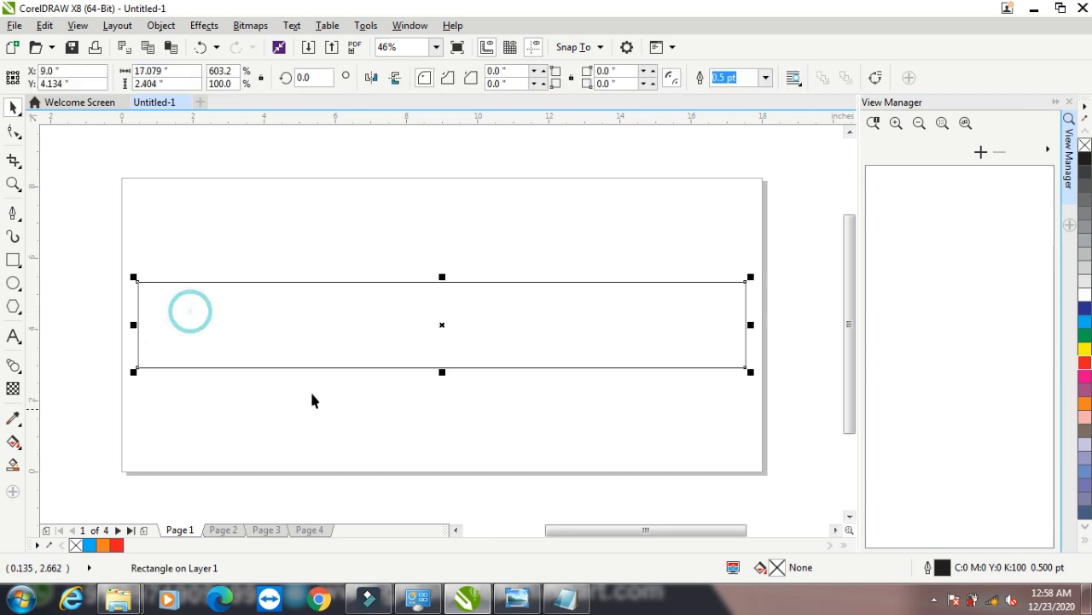
# Step: Hide the page border around the rectangle and deselect the rectangle
pyautogui.click(76, 26)
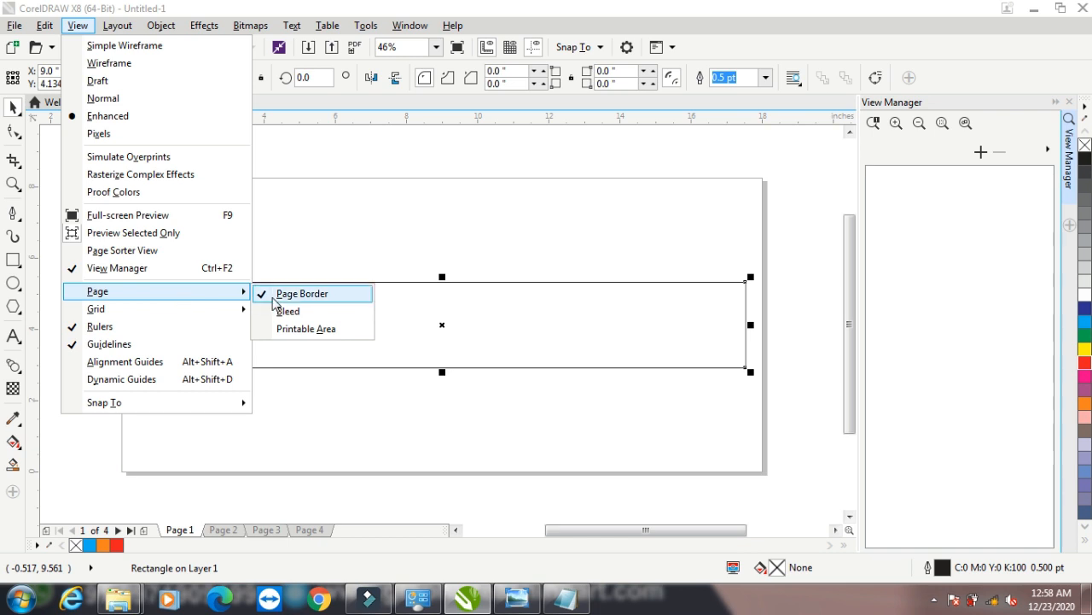
pyautogui.click(275, 296)
pyautogui.click(144, 220)
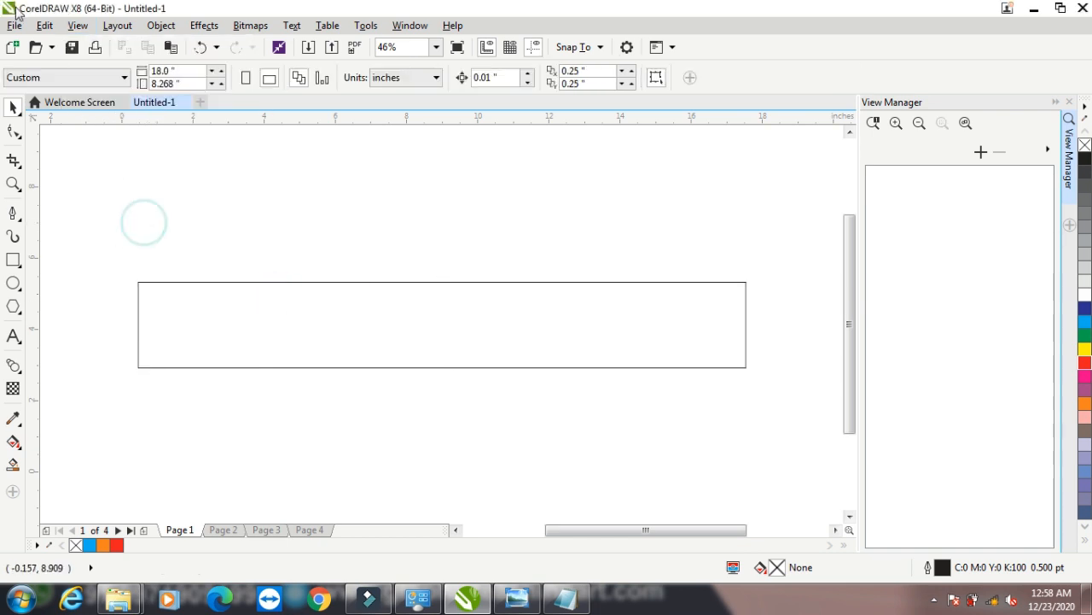
# Step: Display the page's bleed area and printable area around the rectangle
pyautogui.click(85, 28)
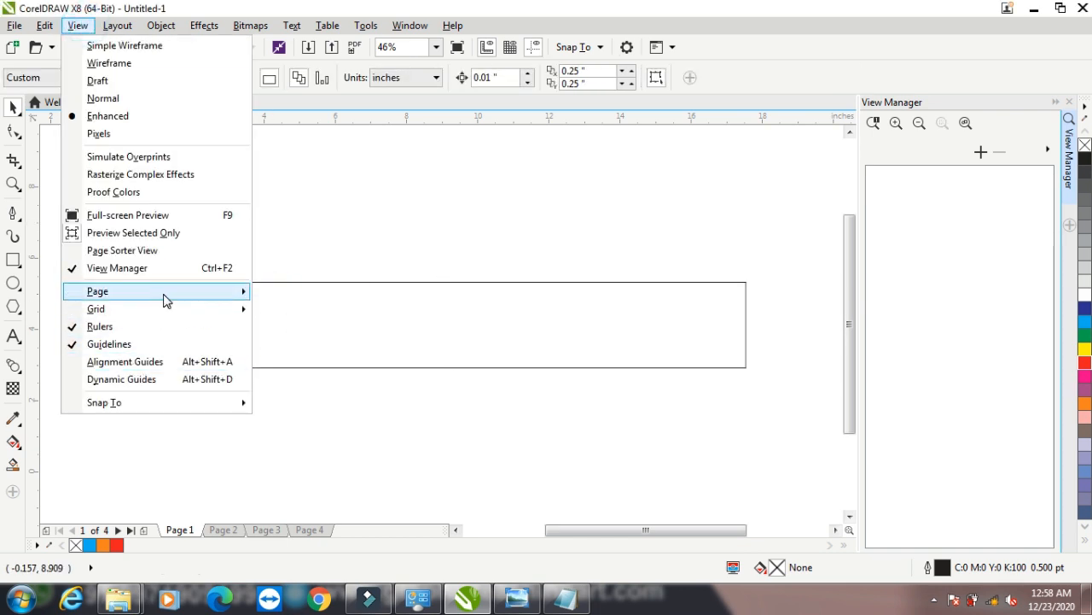
pyautogui.moveTo(164, 300)
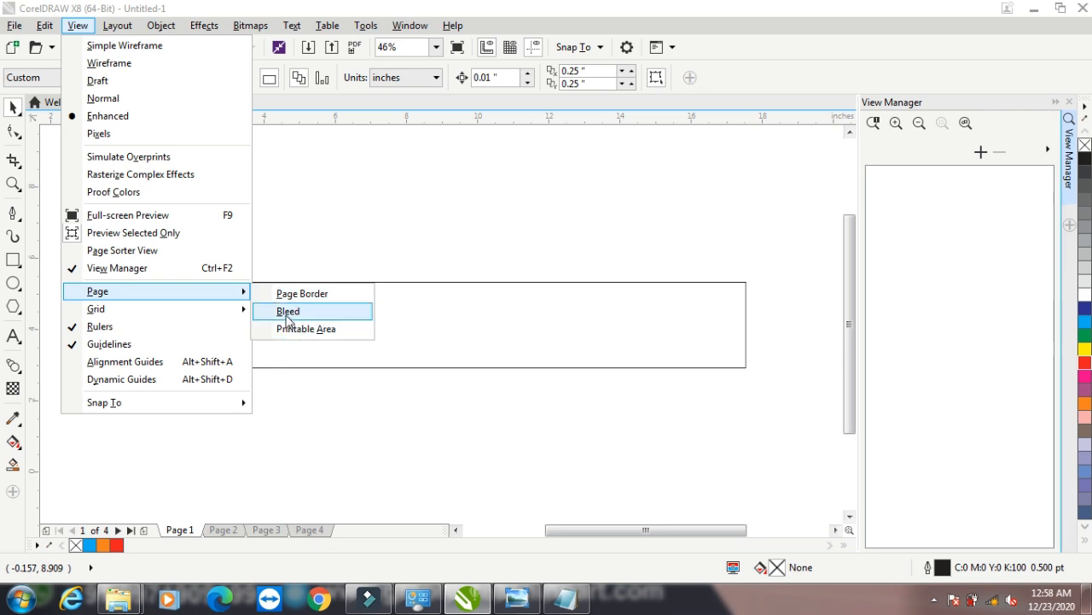
pyautogui.click(285, 312)
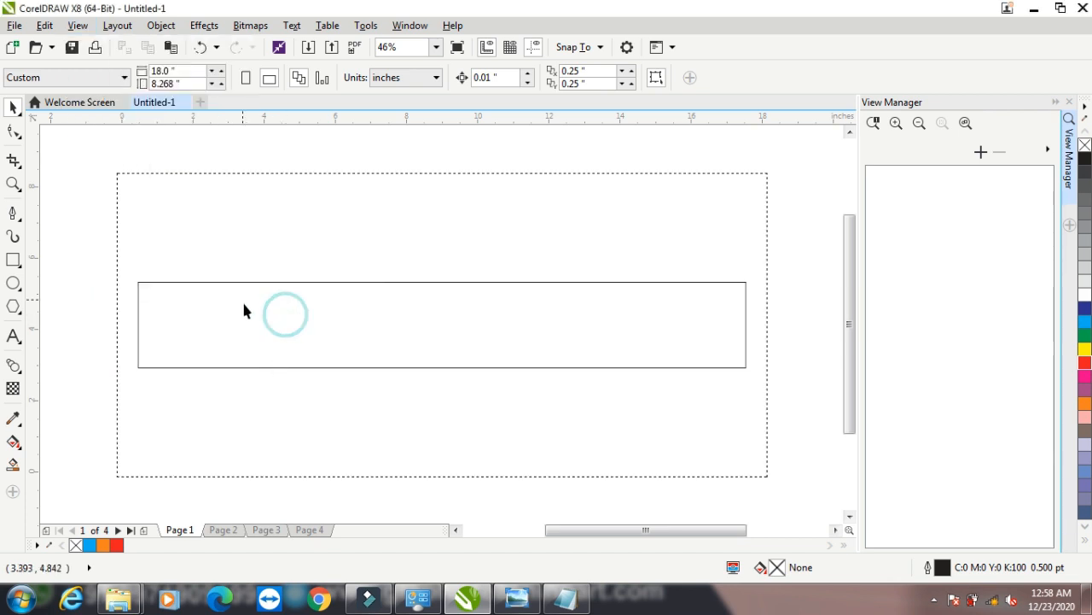
pyautogui.click(77, 26)
pyautogui.moveTo(154, 294)
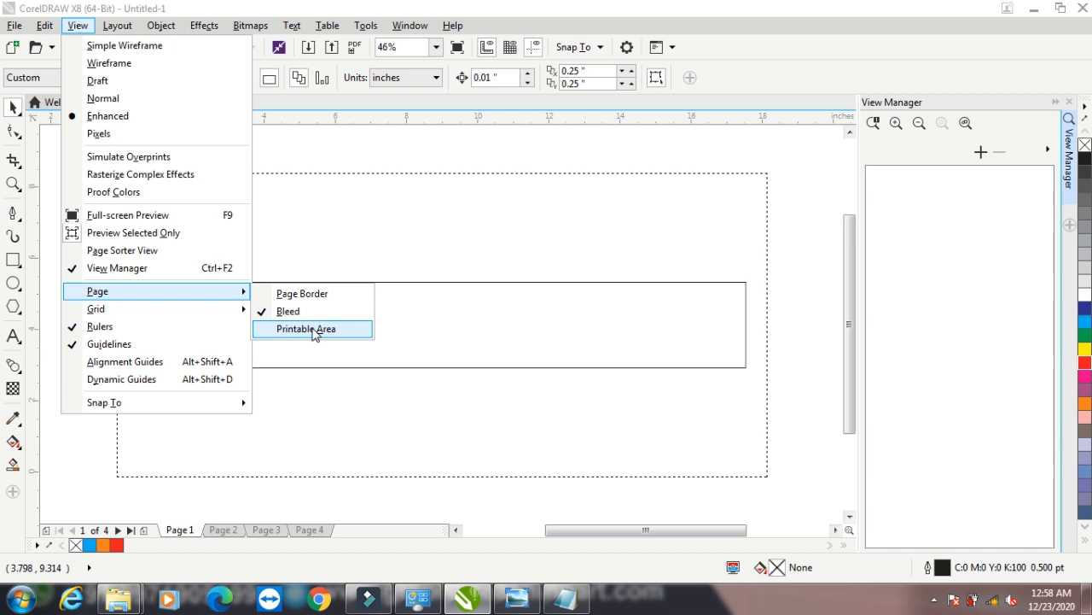
pyautogui.click(313, 330)
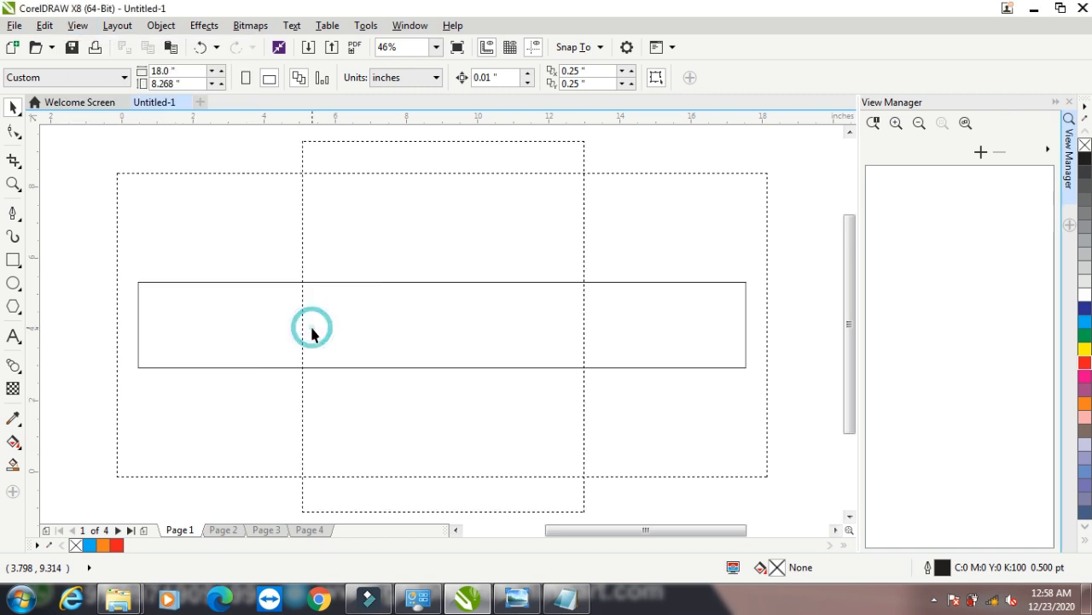
# Step: Hide the bleed outline and the printable area outline
pyautogui.click(78, 25)
pyautogui.moveTo(179, 295)
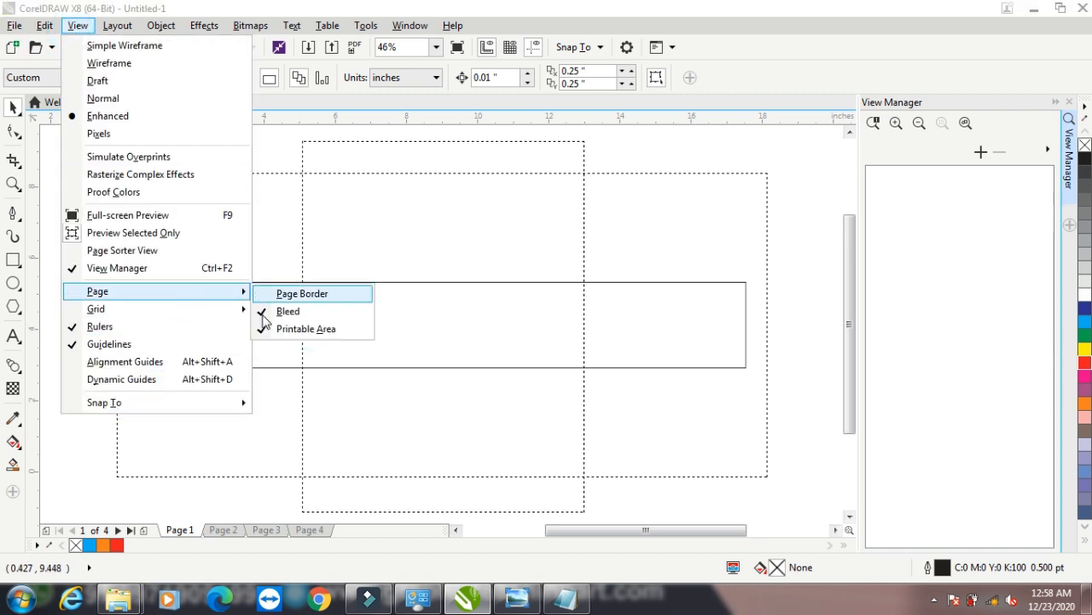
pyautogui.click(269, 312)
pyautogui.click(78, 26)
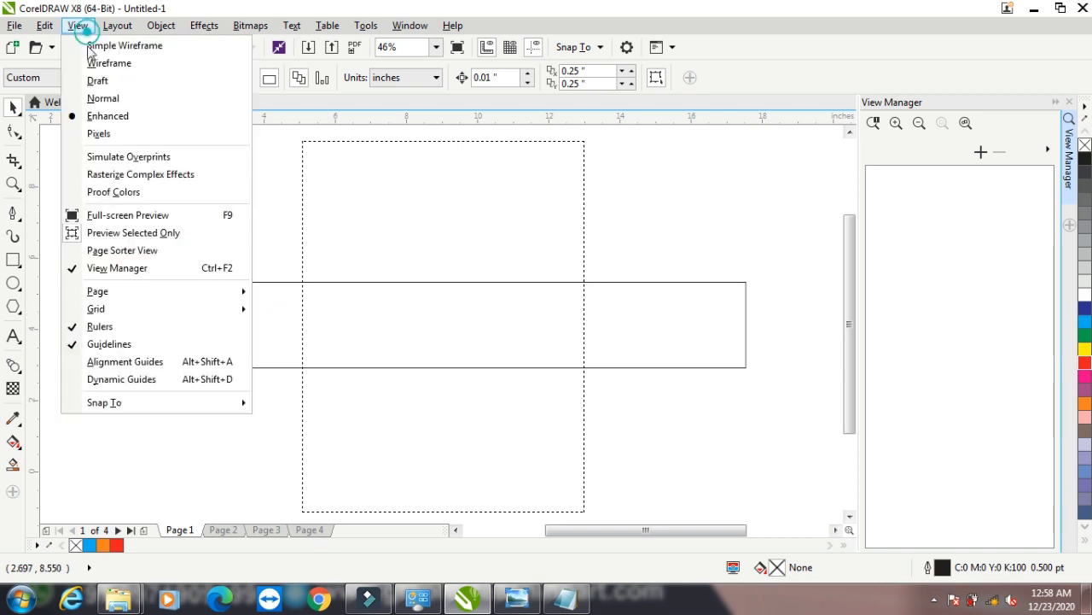
pyautogui.moveTo(223, 292)
pyautogui.click(282, 327)
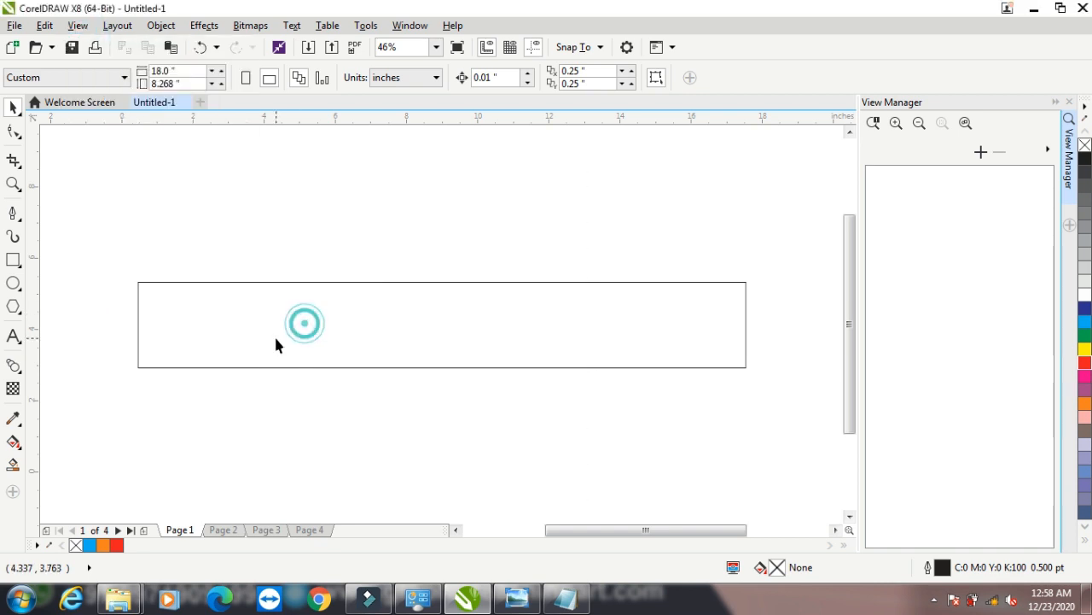
# Step: Show the page border around the rectangle again
pyautogui.click(78, 26)
pyautogui.moveTo(145, 293)
pyautogui.click(312, 299)
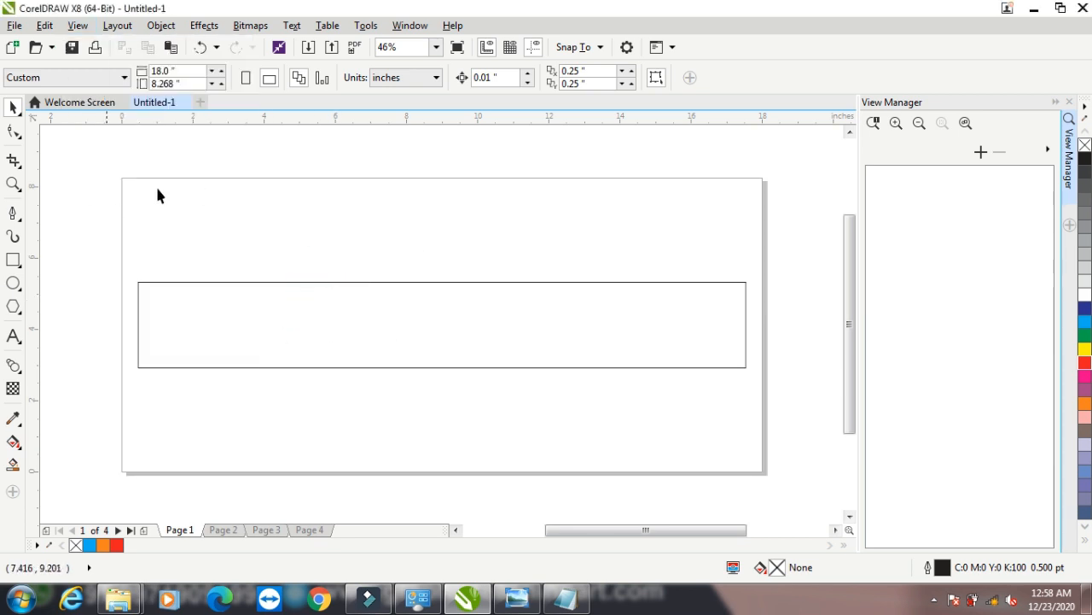
# Step: Display both the document grid and the baseline grid on the page
pyautogui.click(78, 26)
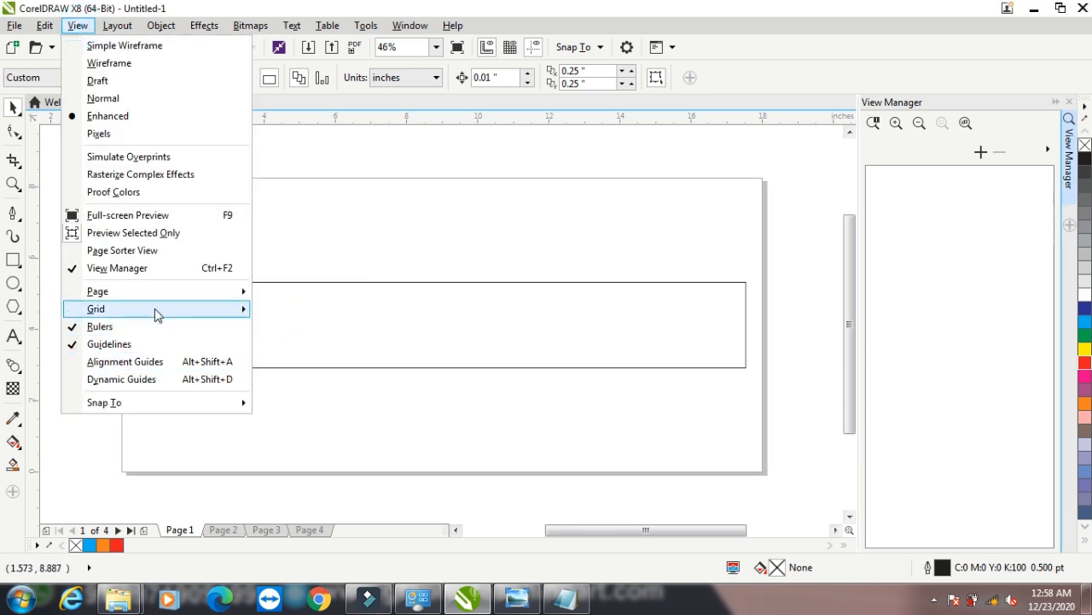
pyautogui.click(273, 313)
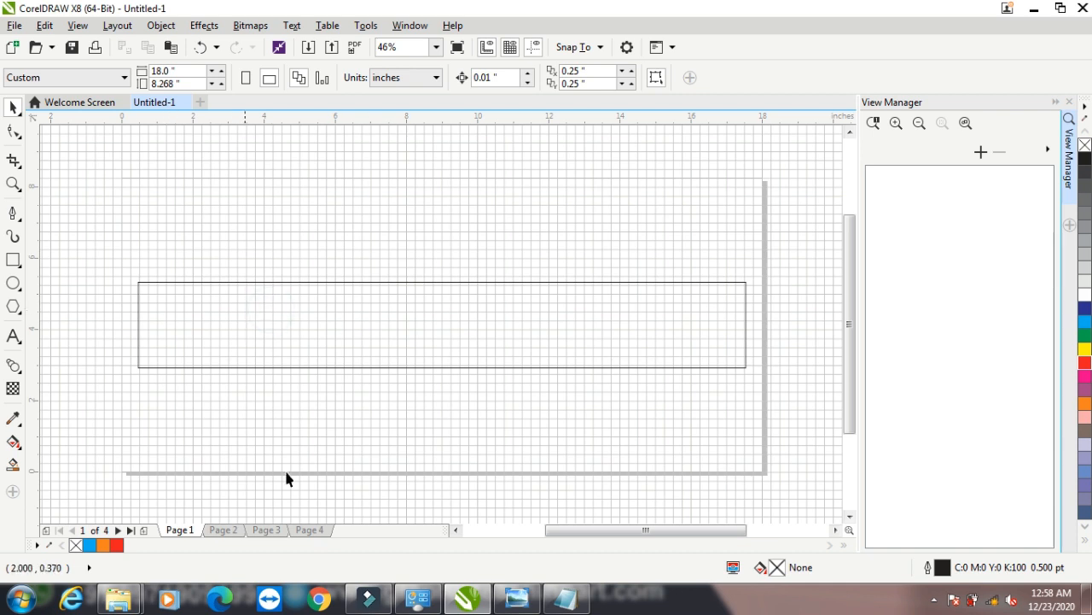
pyautogui.click(77, 25)
pyautogui.moveTo(142, 313)
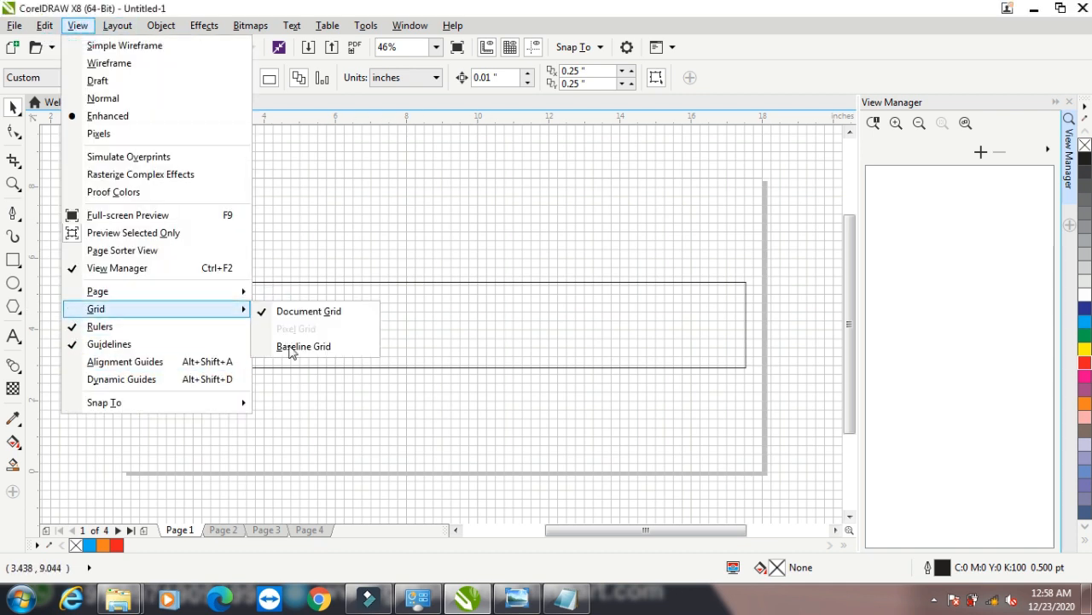
pyautogui.click(287, 355)
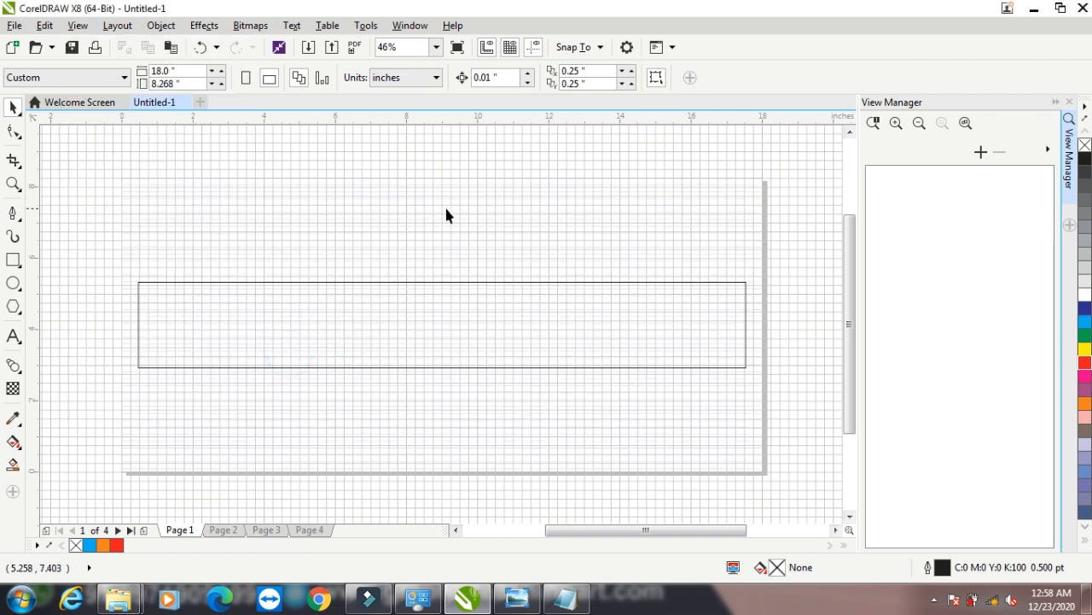
# Step: Turn off the document grid and the baseline grid
pyautogui.click(78, 24)
pyautogui.moveTo(110, 311)
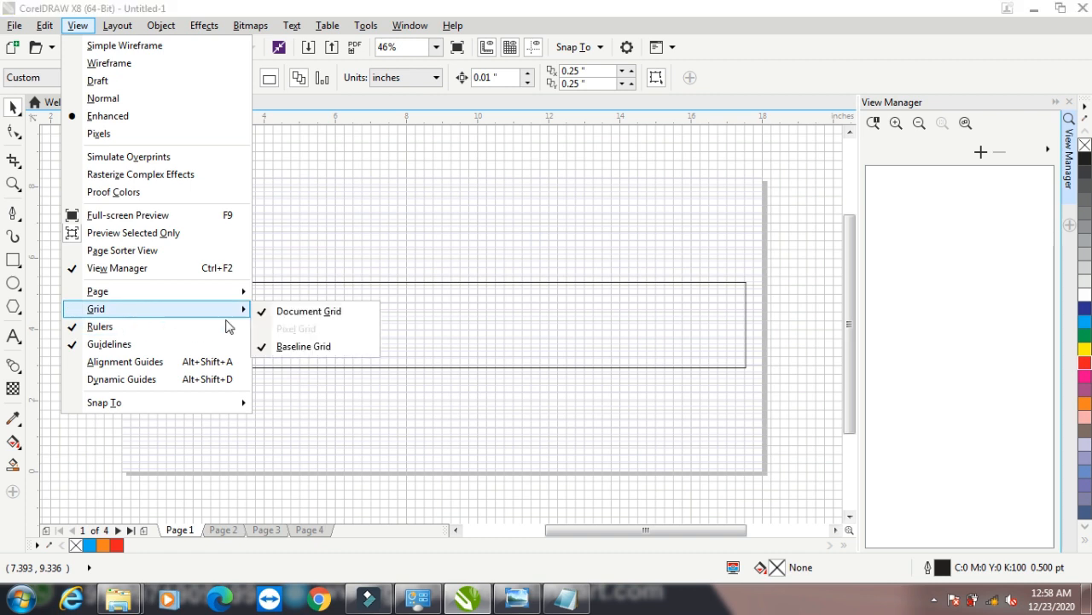
pyautogui.click(278, 313)
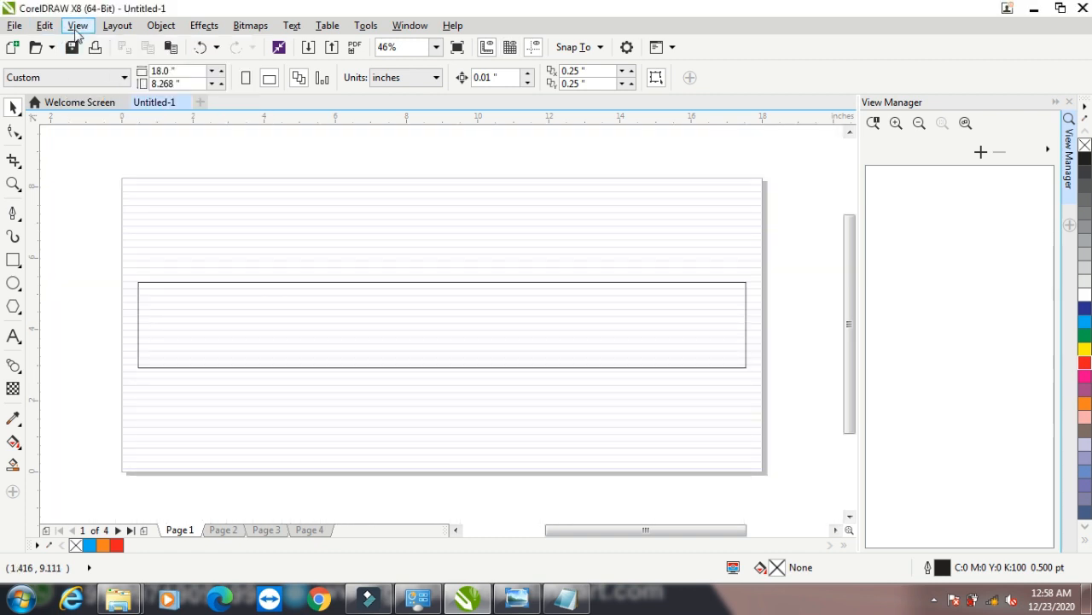
pyautogui.click(77, 25)
pyautogui.moveTo(153, 310)
pyautogui.click(295, 347)
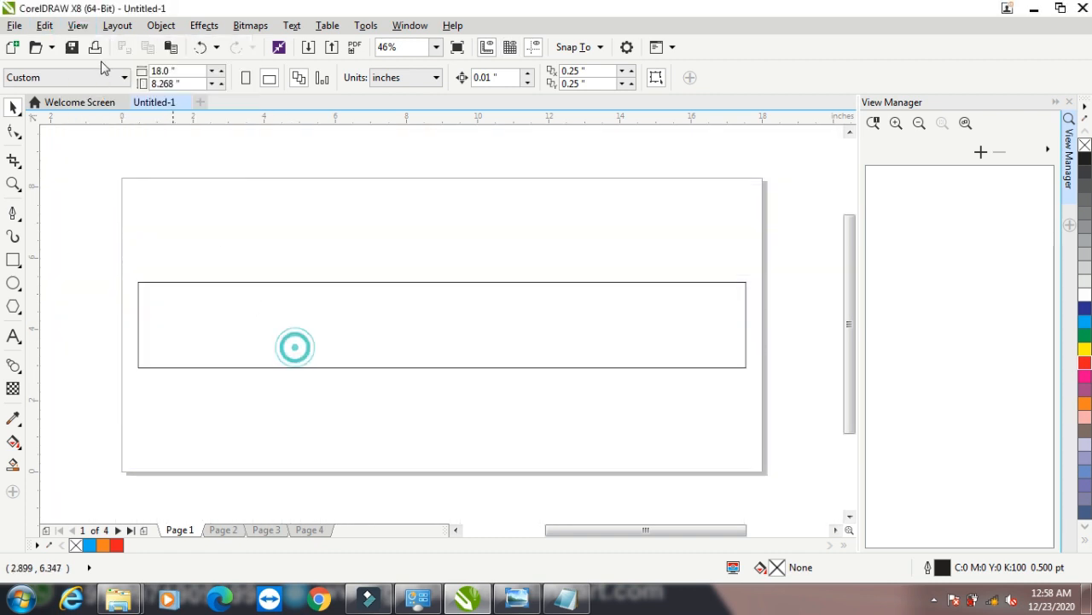
# Step: Switch to the Pixels view mode and zoom in to 2698% above the rectangle to display the pixel grid
pyautogui.click(77, 25)
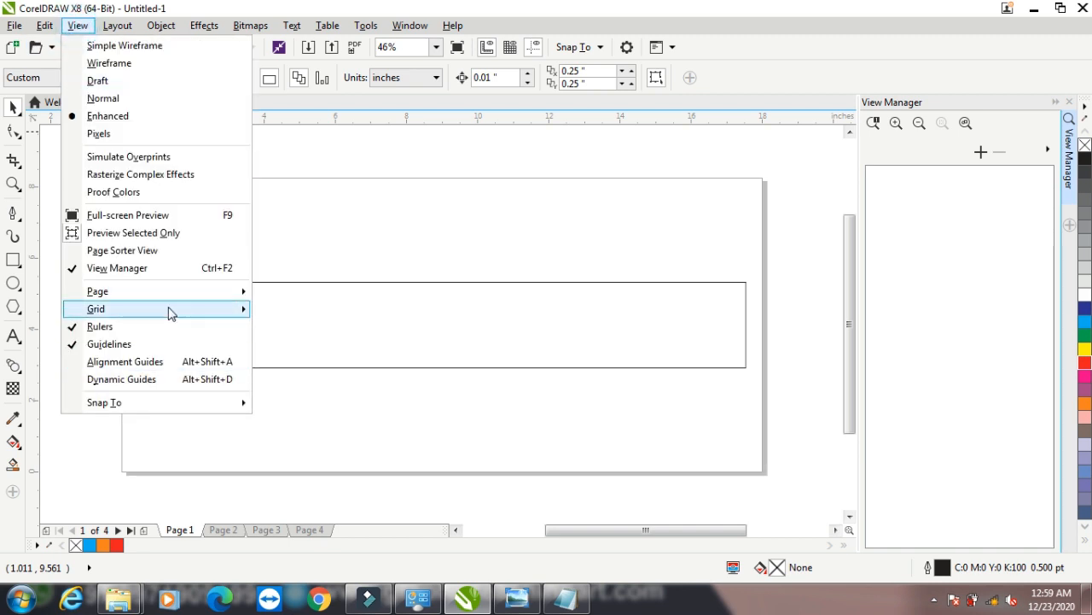
pyautogui.moveTo(169, 313)
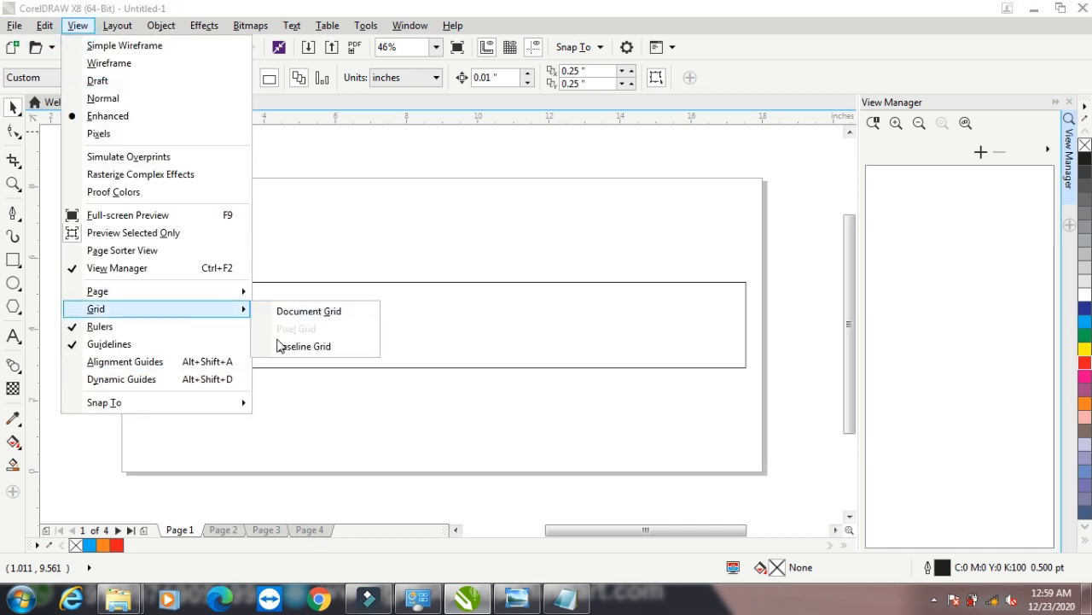
pyautogui.click(111, 133)
pyautogui.click(12, 183)
pyautogui.click(227, 222)
pyautogui.click(217, 217)
pyautogui.click(270, 242)
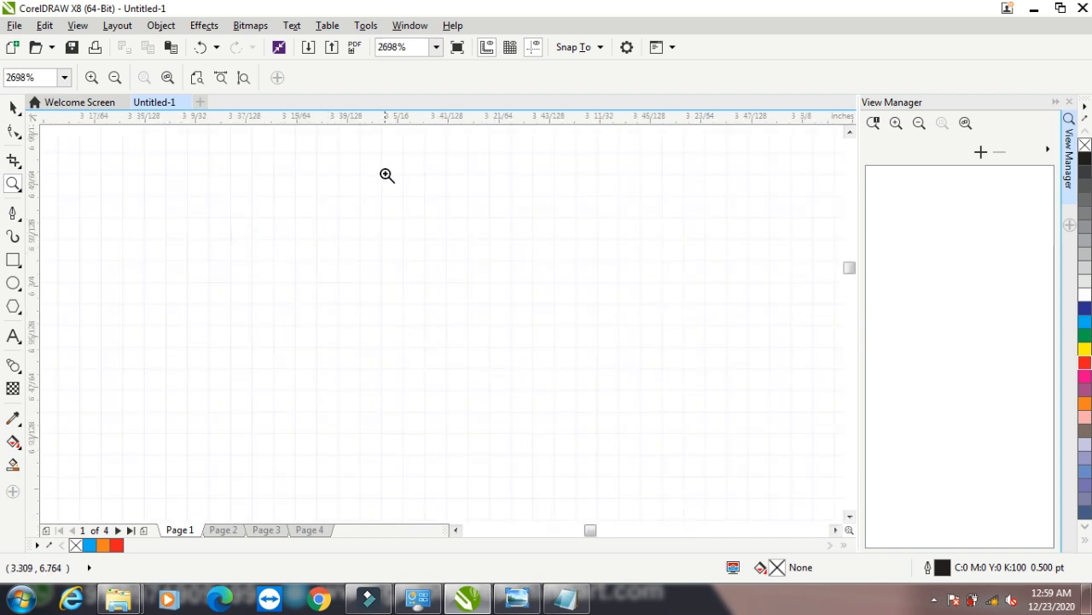
# Step: Return the drawing display to the Enhanced view mode
pyautogui.click(77, 26)
pyautogui.moveTo(161, 312)
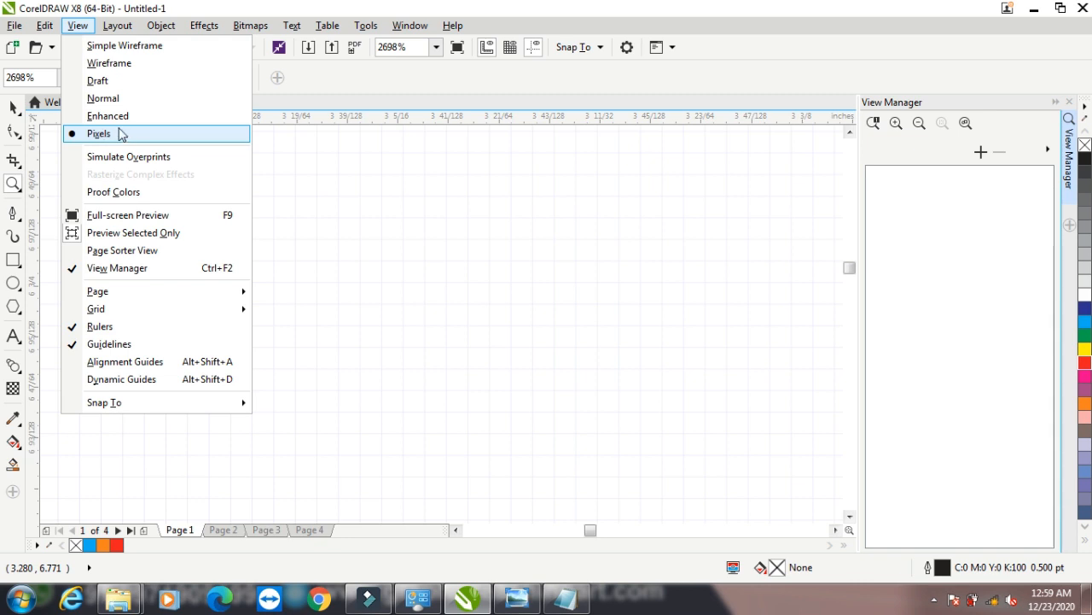
pyautogui.click(111, 115)
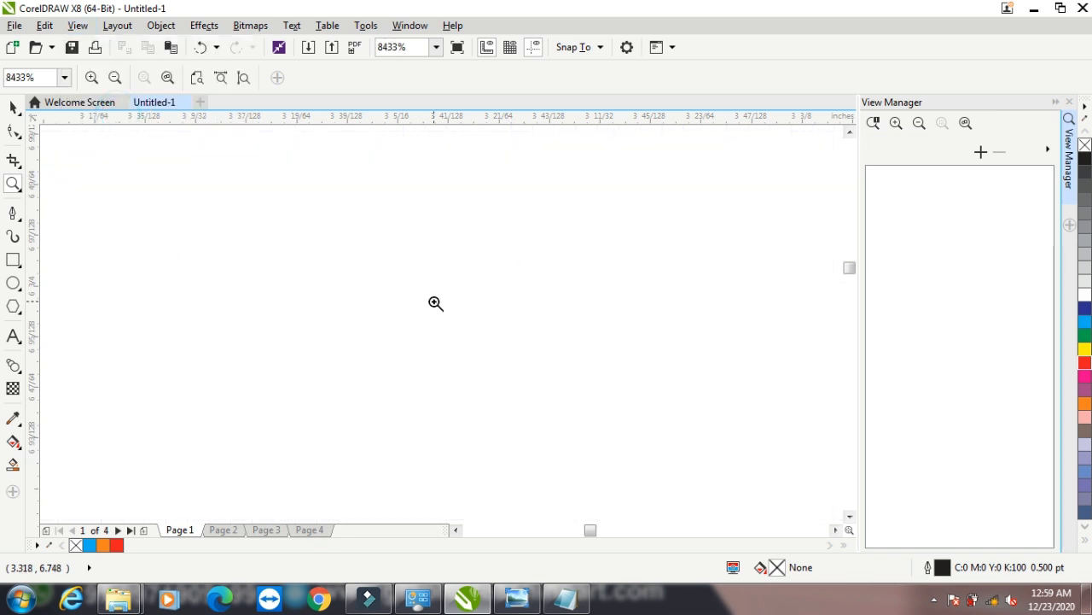
# Step: Hide the rulers around the drawing area and show them again
pyautogui.click(78, 24)
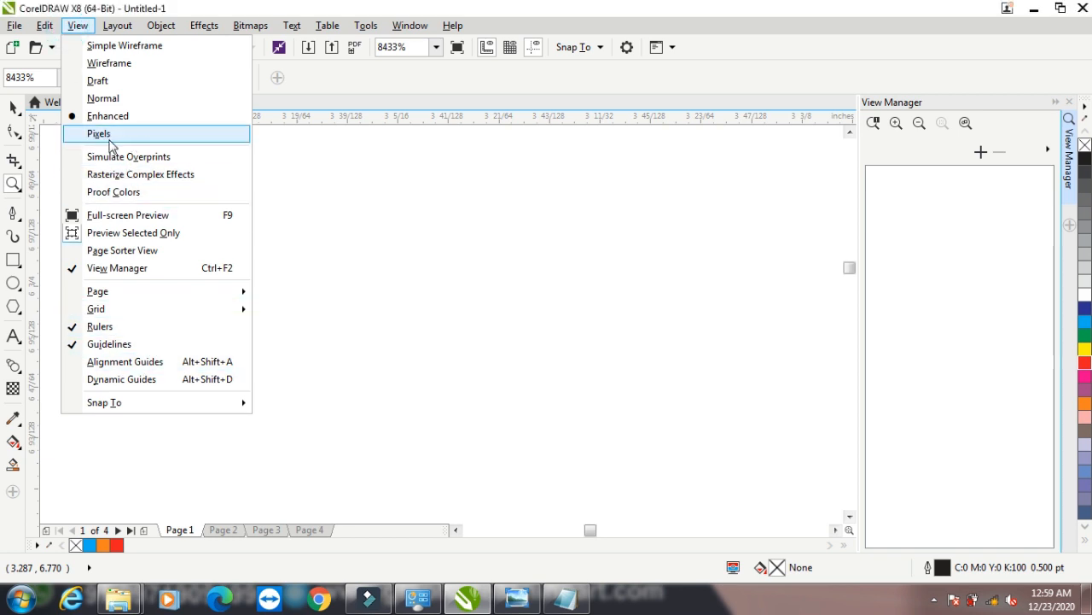
pyautogui.click(103, 326)
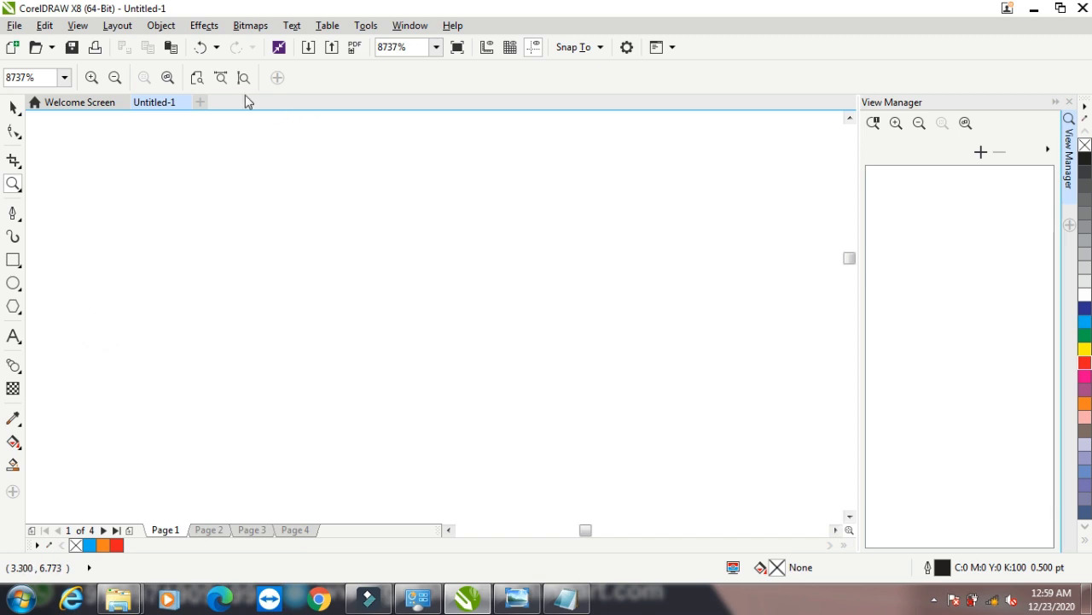
pyautogui.click(78, 25)
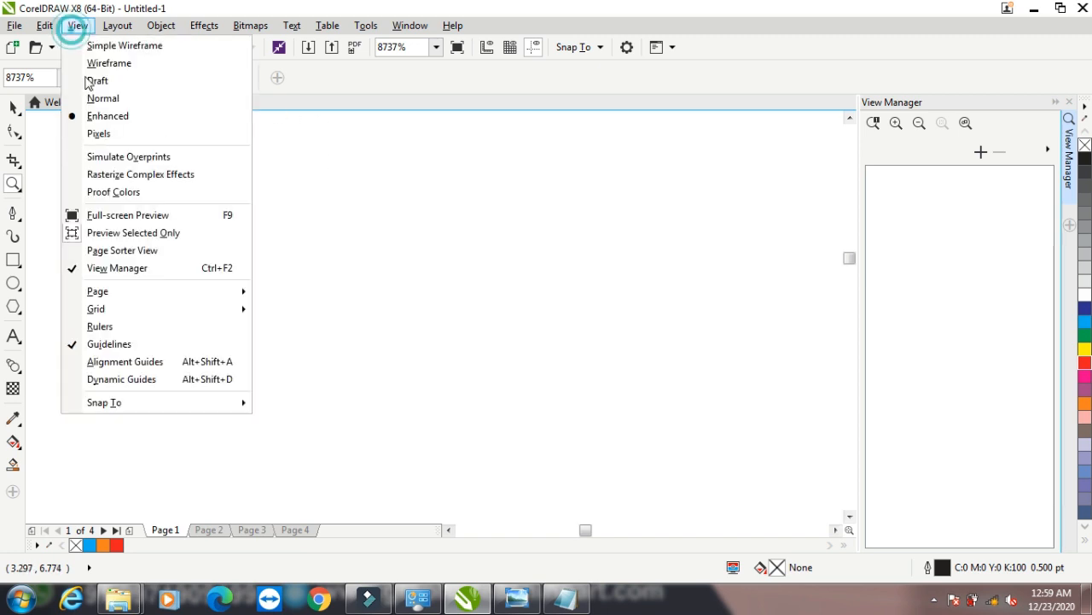
pyautogui.click(100, 326)
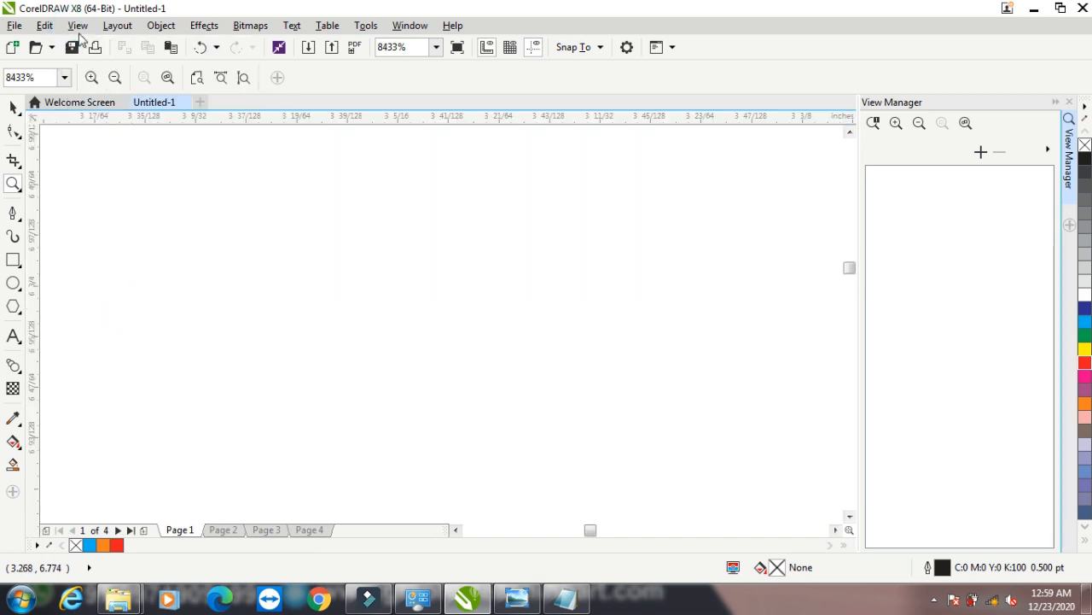
# Step: Place three horizontal guidelines, the first at about 6.75 in, and two vertical guidelines, the second at about 3.27 in
pyautogui.click(78, 27)
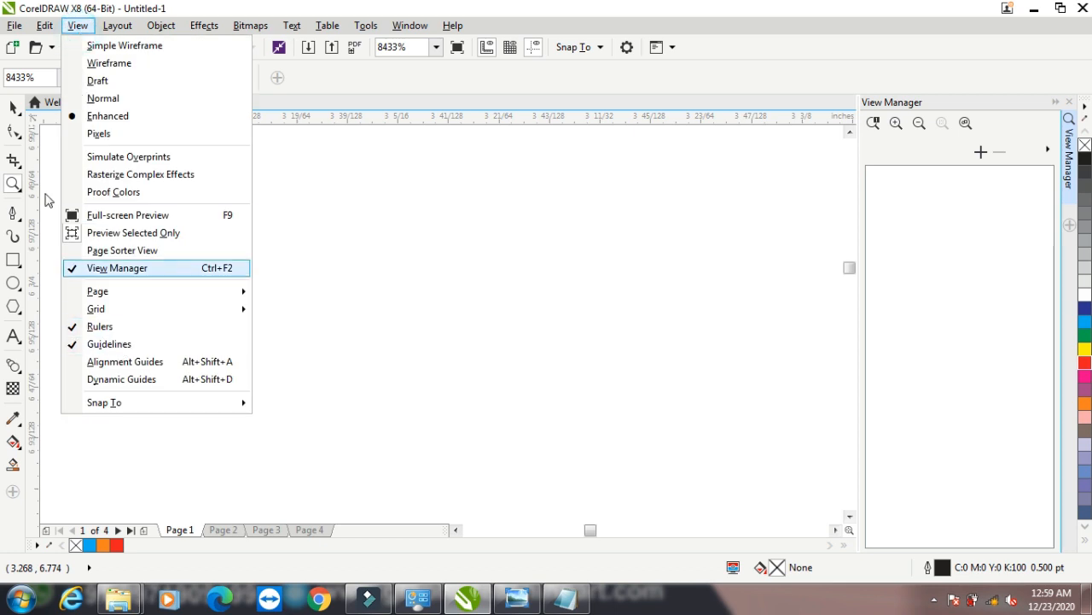
pyautogui.click(13, 108)
pyautogui.moveTo(188, 117); pyautogui.dragTo(198, 266)
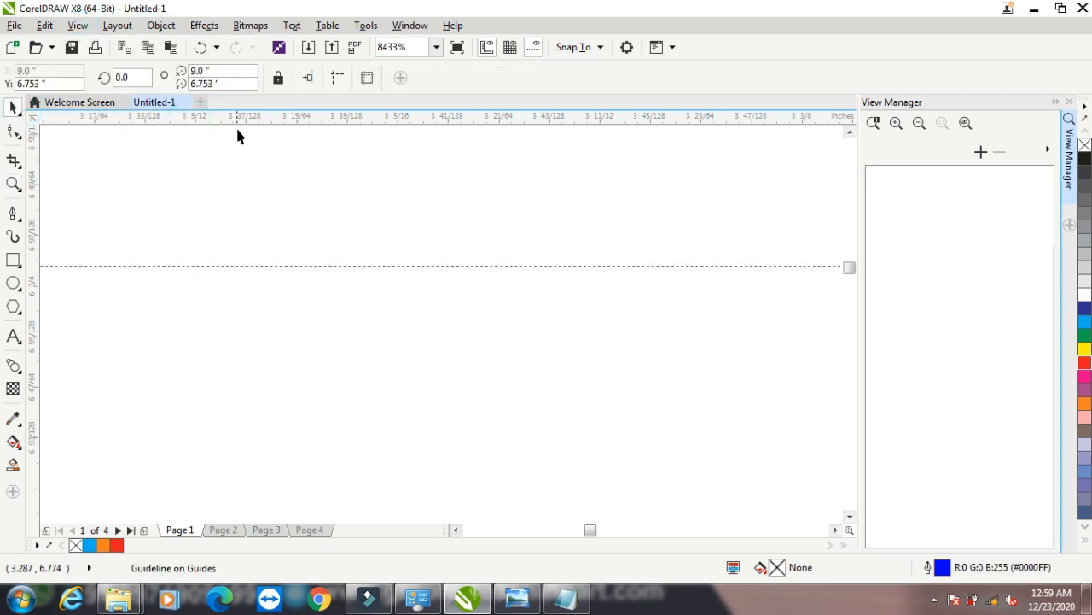
pyautogui.moveTo(240, 124); pyautogui.dragTo(241, 366)
pyautogui.moveTo(310, 124); pyautogui.dragTo(307, 435)
pyautogui.moveTo(36, 383); pyautogui.dragTo(221, 374)
pyautogui.moveTo(30, 326); pyautogui.dragTo(152, 317)
# Step: Delete the leftmost vertical guideline and hide the remaining guidelines
pyautogui.click(151, 214)
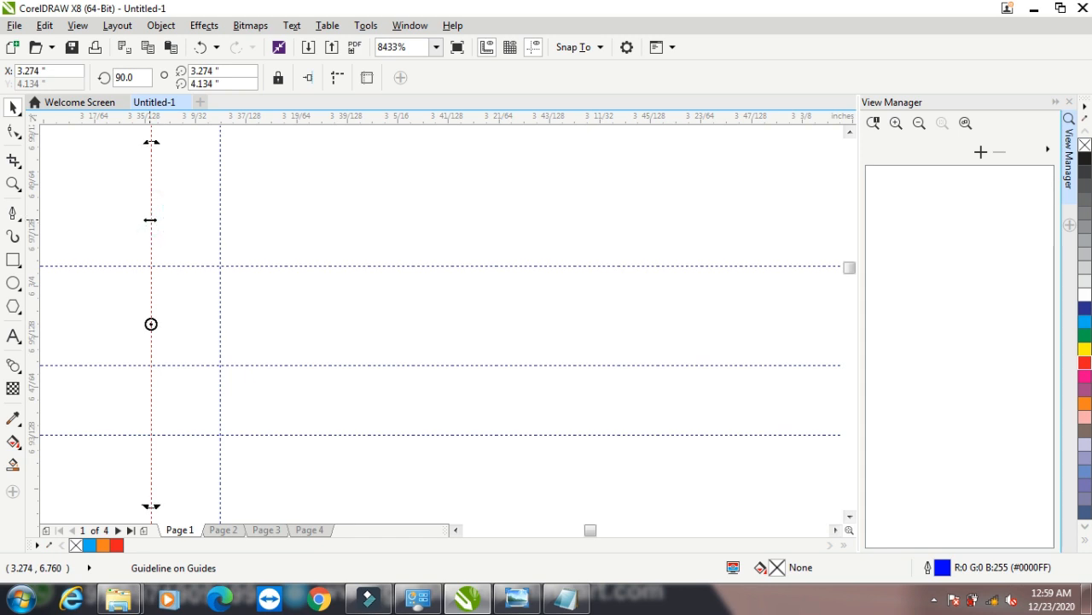
pyautogui.press('Delete')
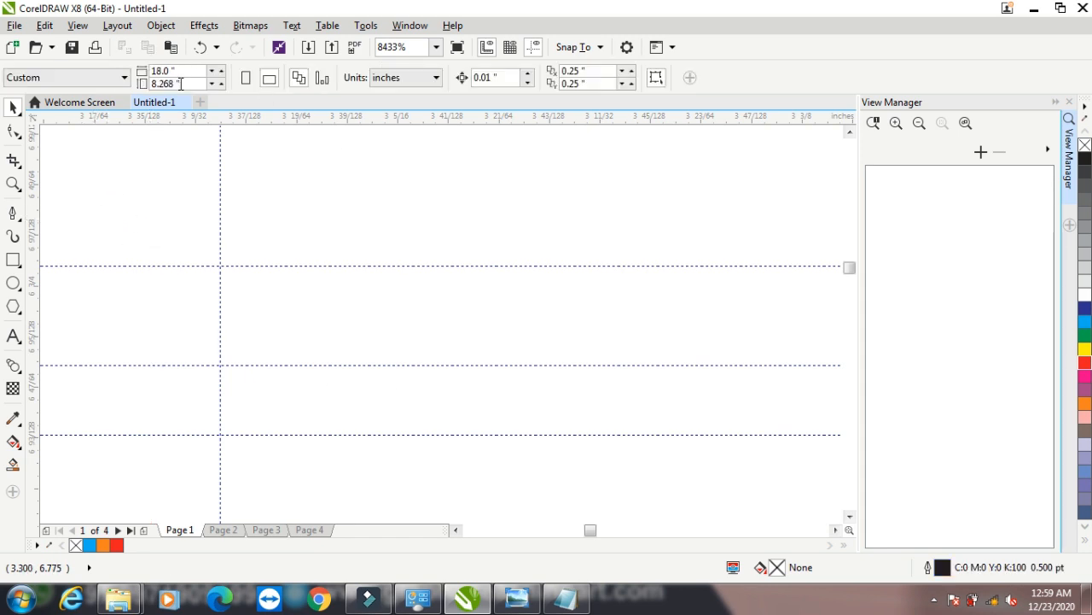
pyautogui.click(77, 25)
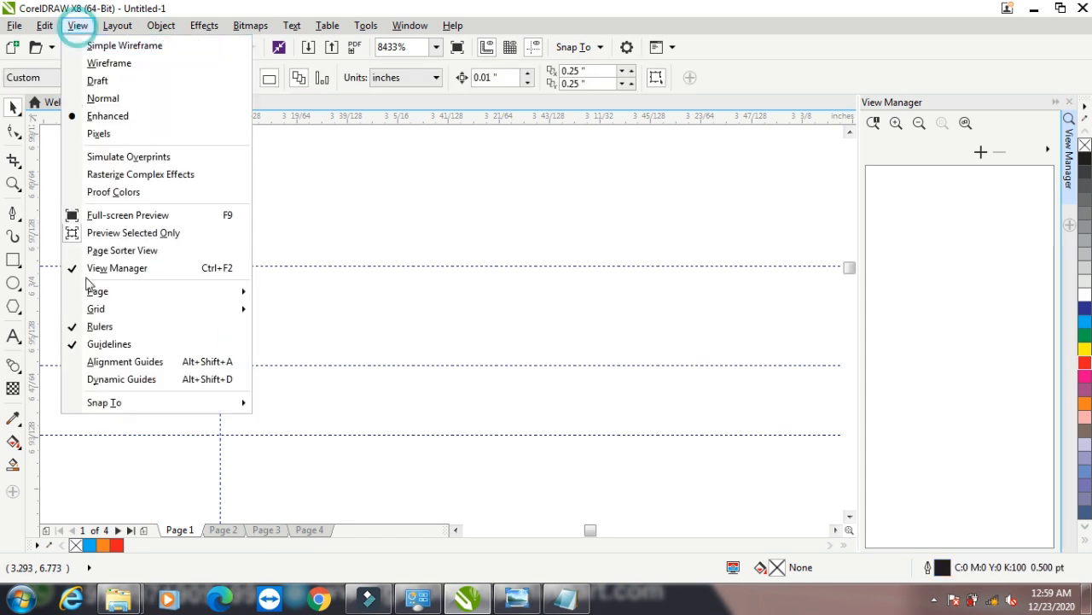
pyautogui.click(112, 345)
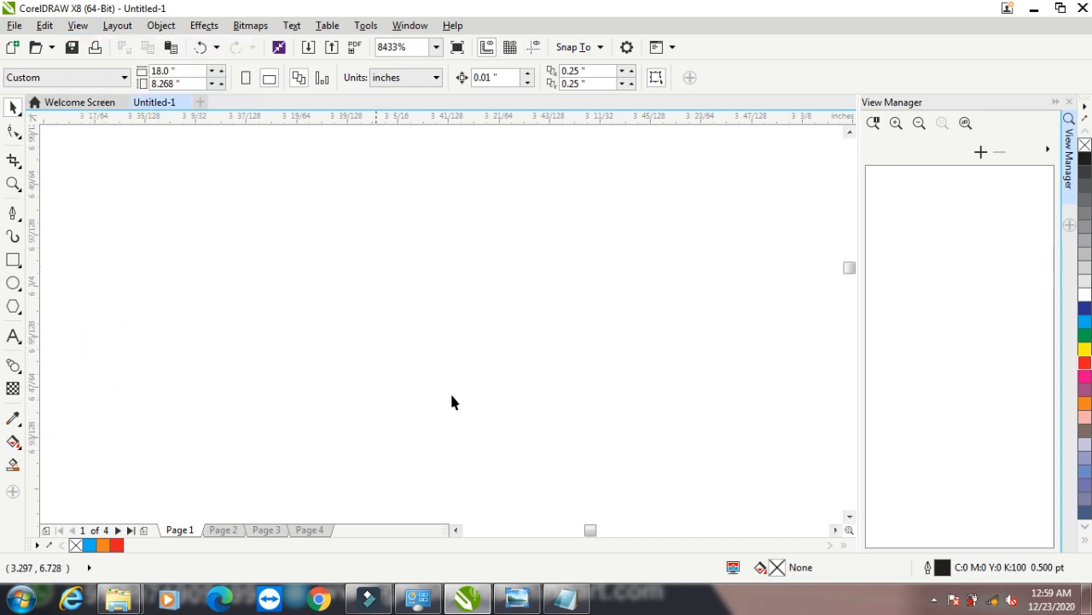
# Step: Close the View Manager and show the guidelines again with the view zoomed out to 125%
pyautogui.click(1069, 102)
pyautogui.scroll(-2, 377, 366)
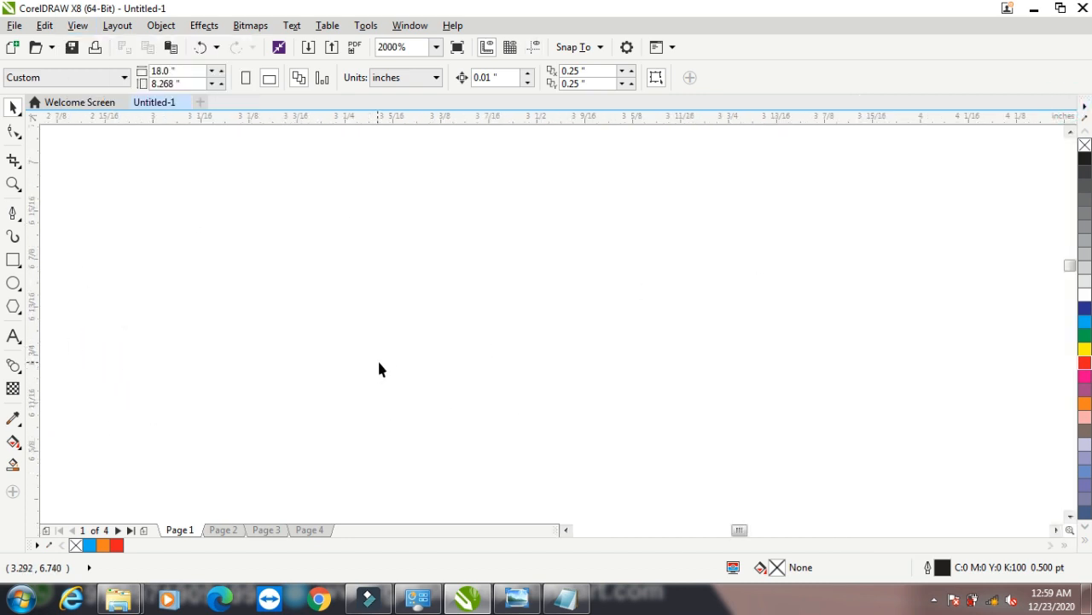
pyautogui.scroll(-4, 378, 367)
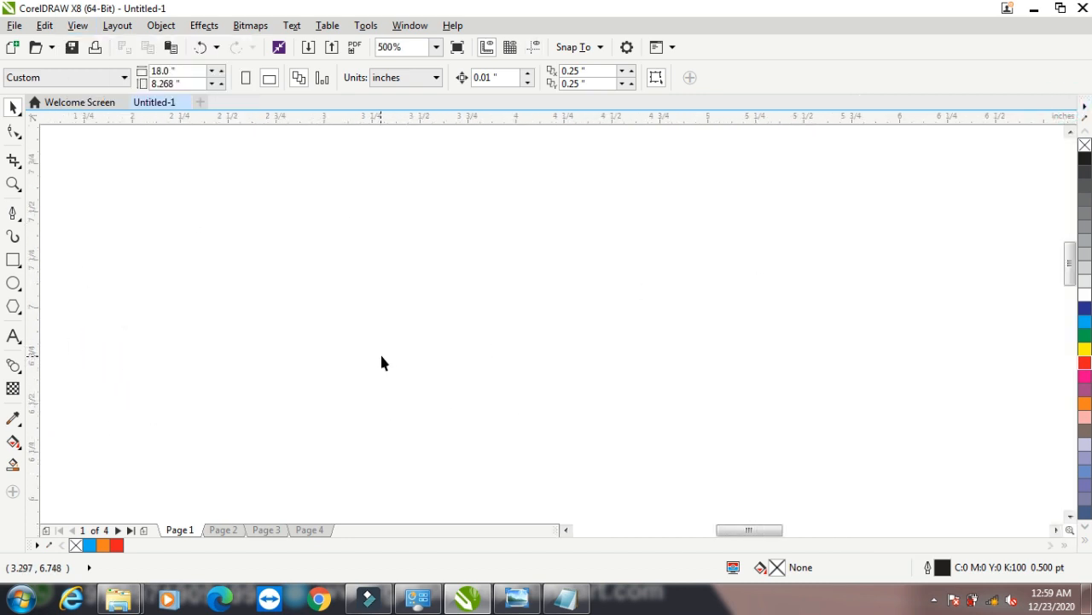
pyautogui.click(76, 29)
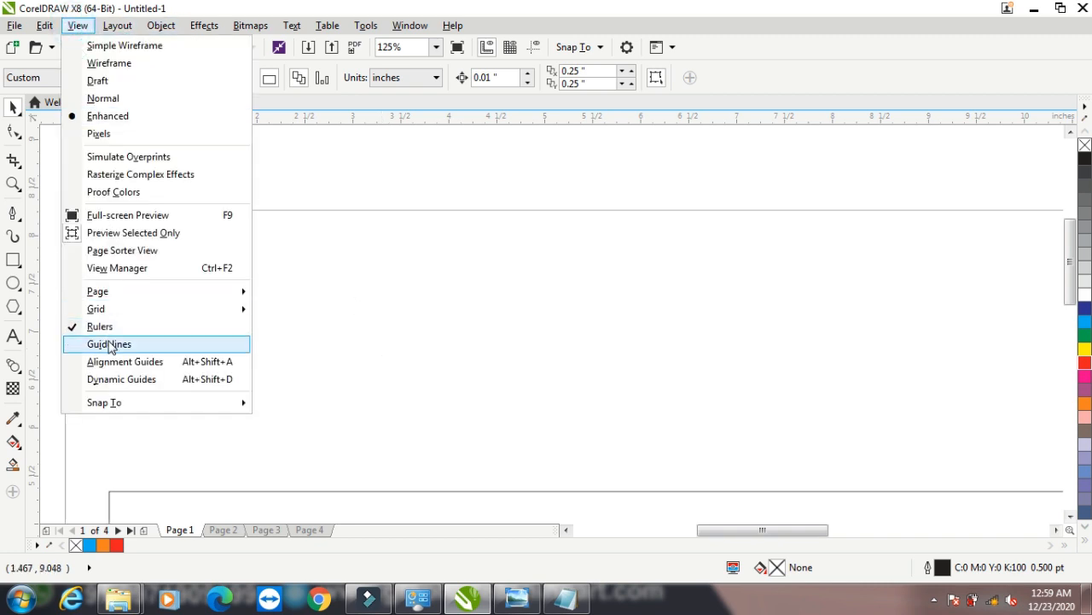
pyautogui.click(107, 342)
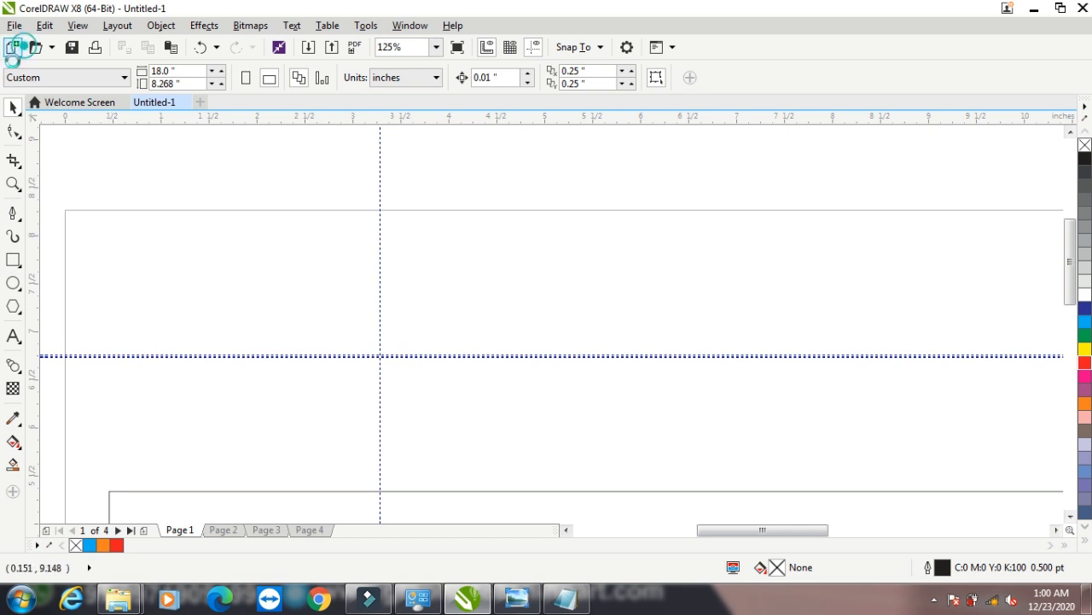
# Step: Create a new A4 landscape document and draw a rectangle about 2.99 by 2.81 in on the page's upper left half
pyautogui.click(16, 46)
pyautogui.click(537, 438)
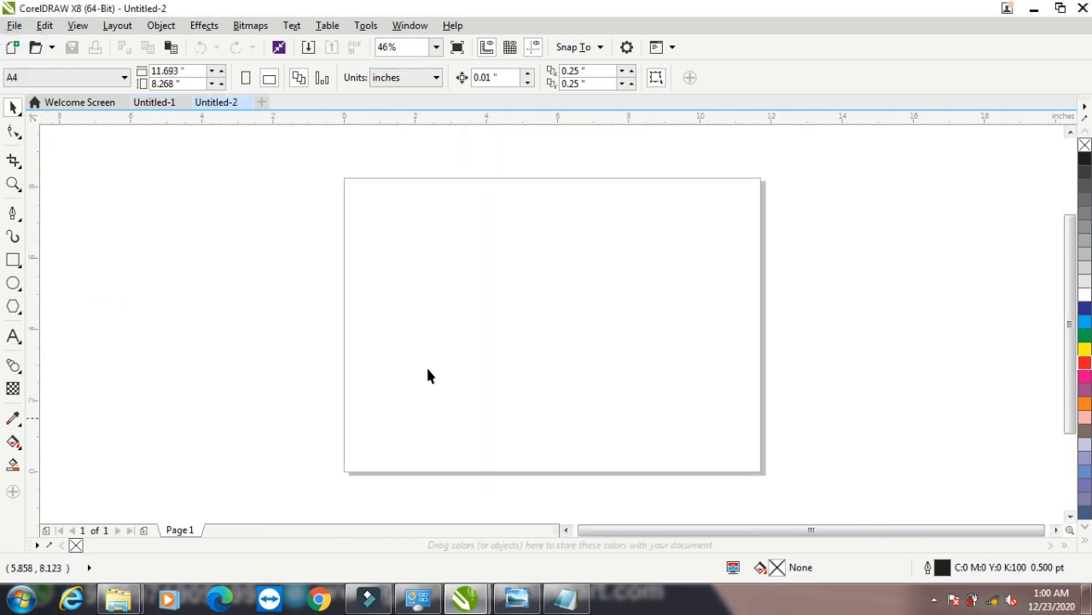
pyautogui.click(12, 259)
pyautogui.moveTo(424, 236); pyautogui.dragTo(532, 338)
pyautogui.click(12, 109)
# Step: Turn on Alignment Guides and Dynamic Guides
pyautogui.click(77, 25)
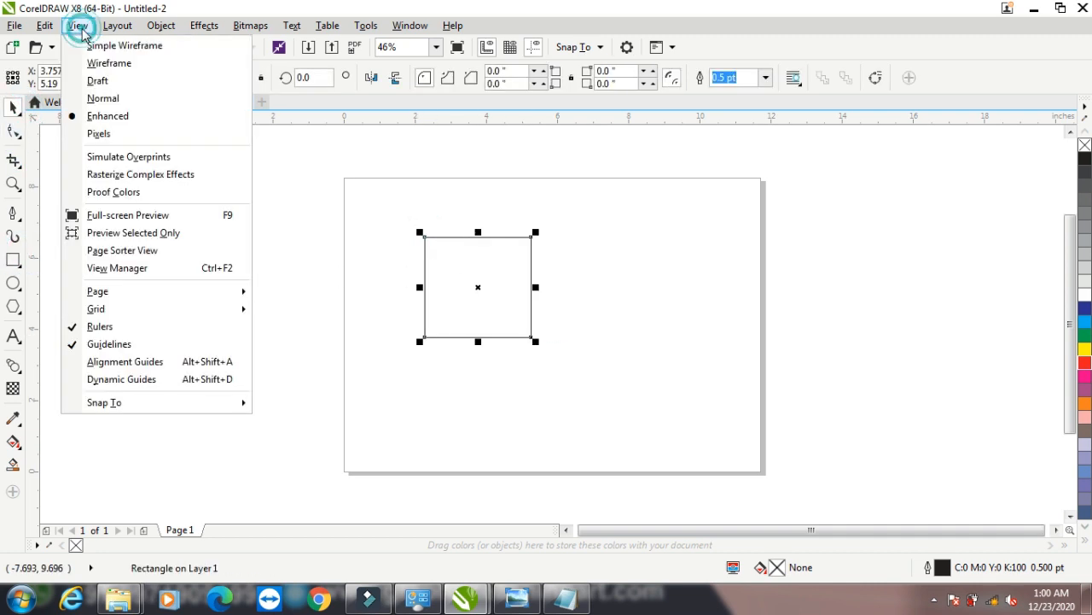
pyautogui.click(162, 362)
pyautogui.click(77, 25)
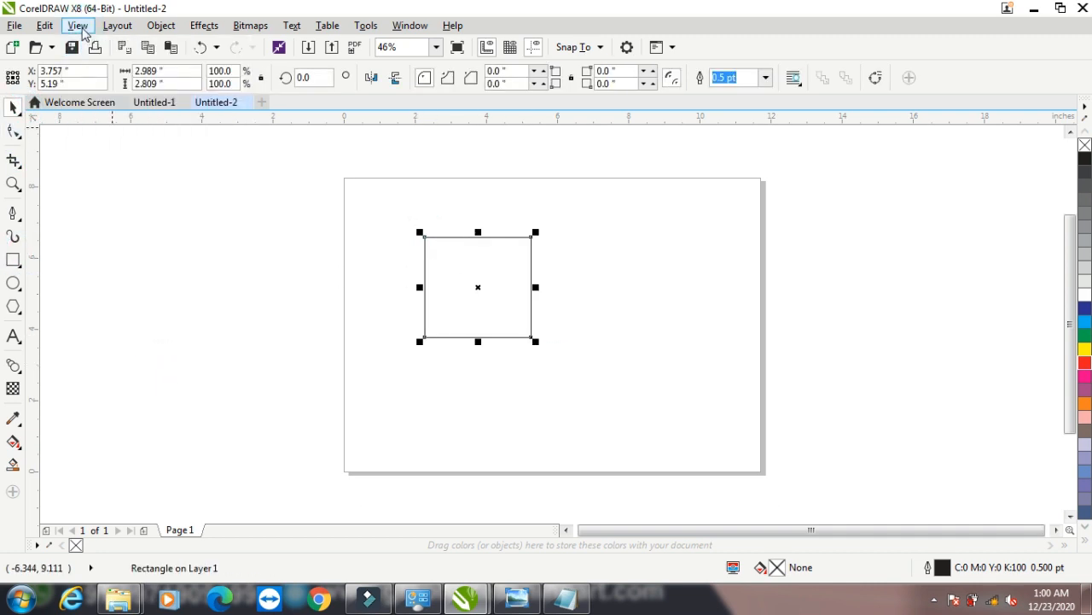
pyautogui.click(100, 379)
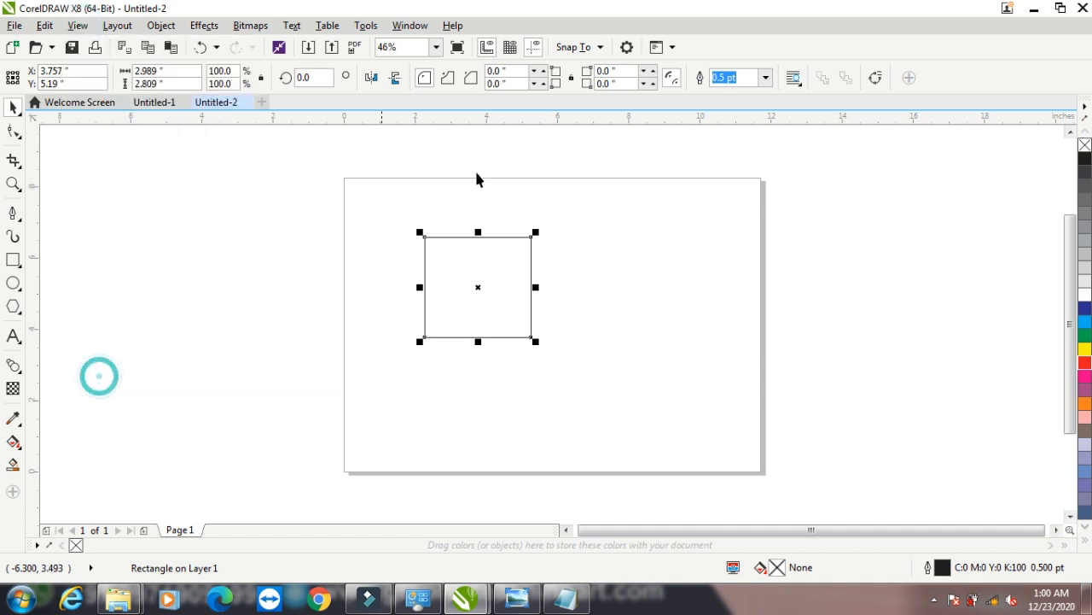
# Step: Enable snapping to the document grid, baseline grid, guidelines, objects and page, and check the Snap To options
pyautogui.click(597, 47)
pyautogui.click(566, 87)
pyautogui.click(565, 103)
pyautogui.click(565, 119)
pyautogui.click(565, 151)
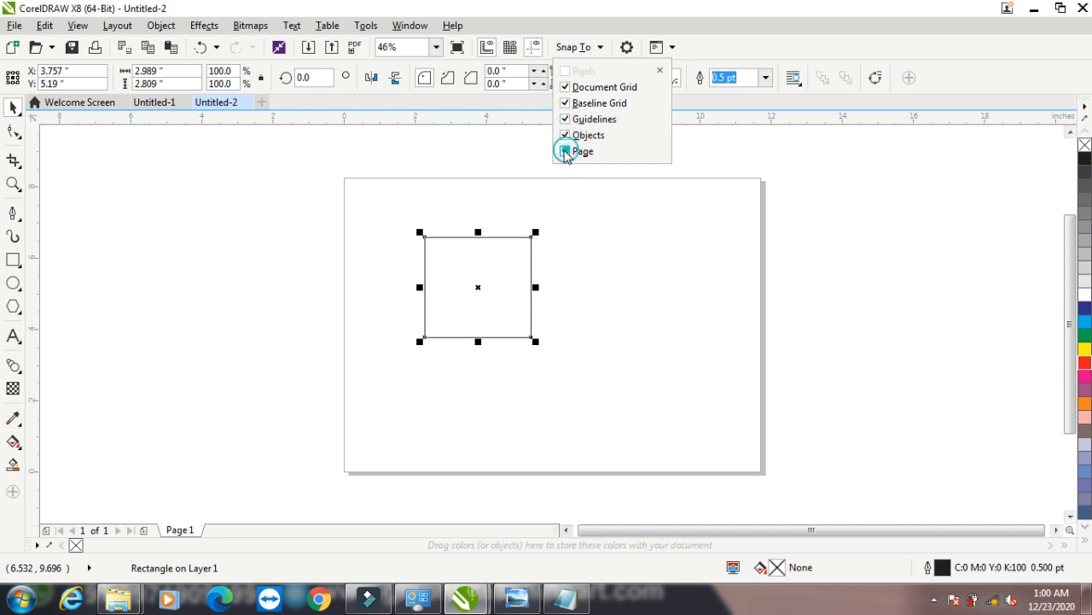
pyautogui.click(77, 26)
pyautogui.click(77, 26)
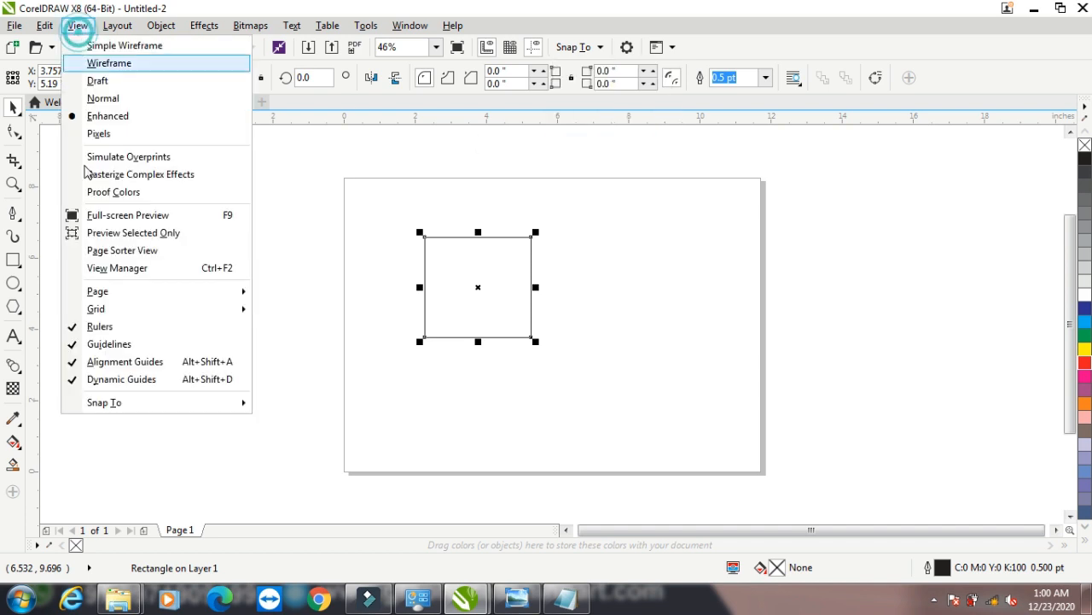
pyautogui.moveTo(181, 402)
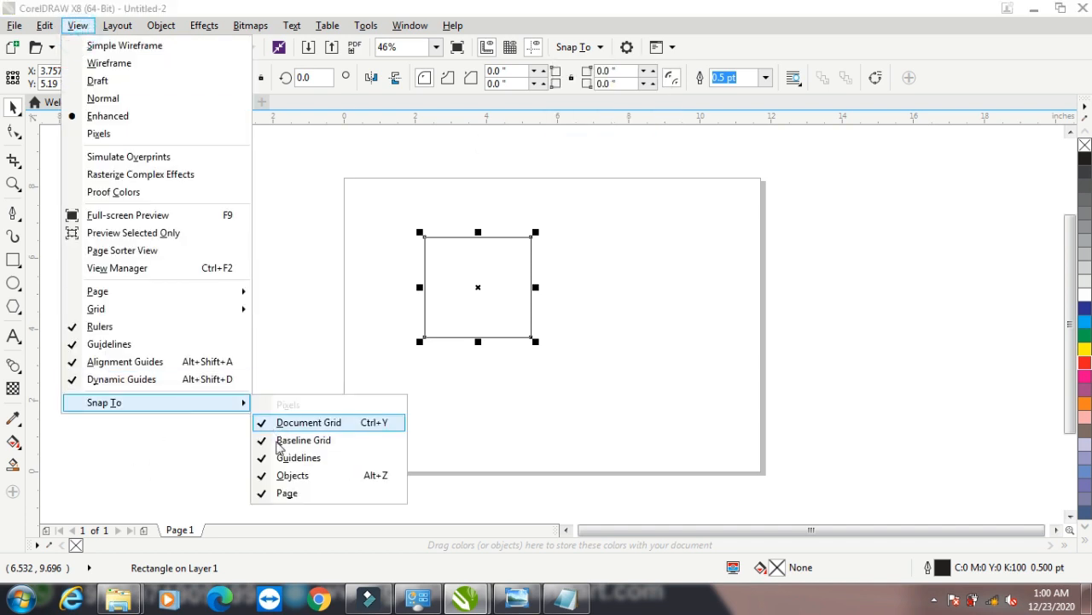
pyautogui.click(615, 259)
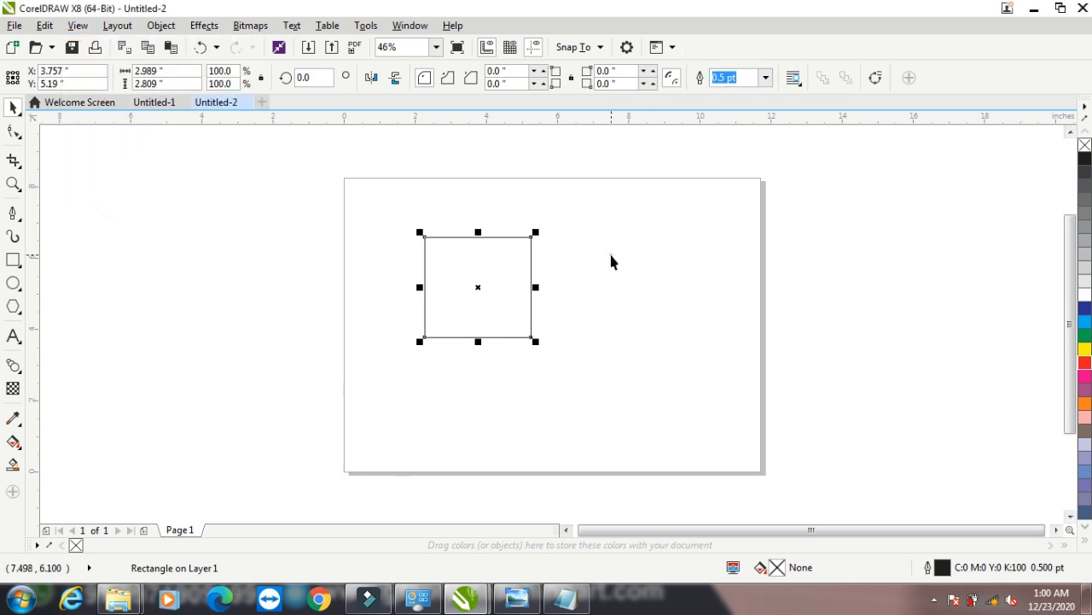
# Step: Place two copies of the rectangle, one overlapping its lower left corner and one level with it at about X 8.31, Y 5.19 in
pyautogui.moveTo(477, 287); pyautogui.dragTo(422, 357)
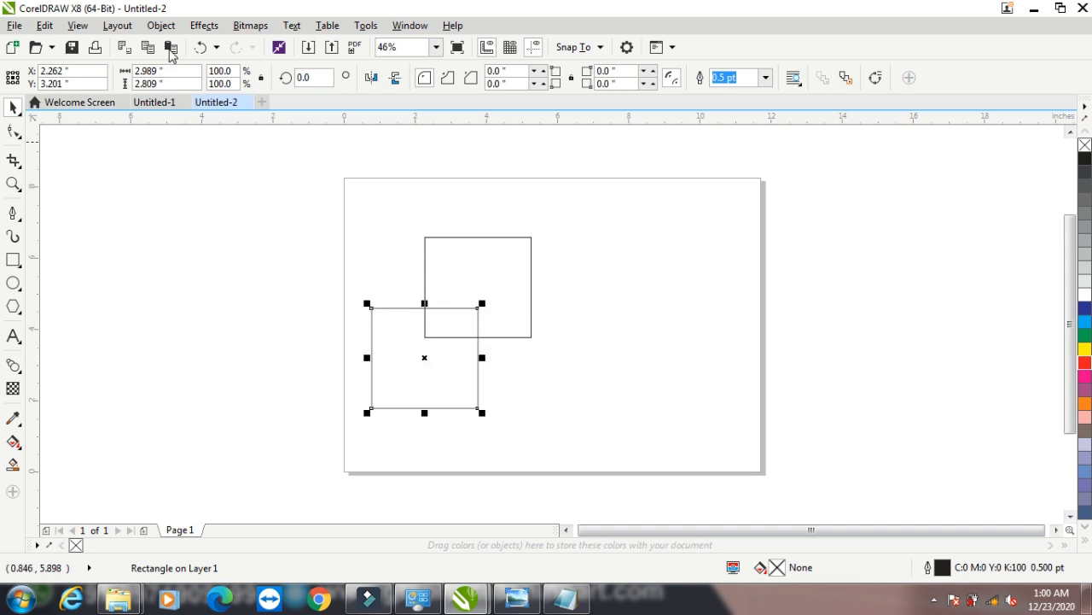
pyautogui.click(78, 25)
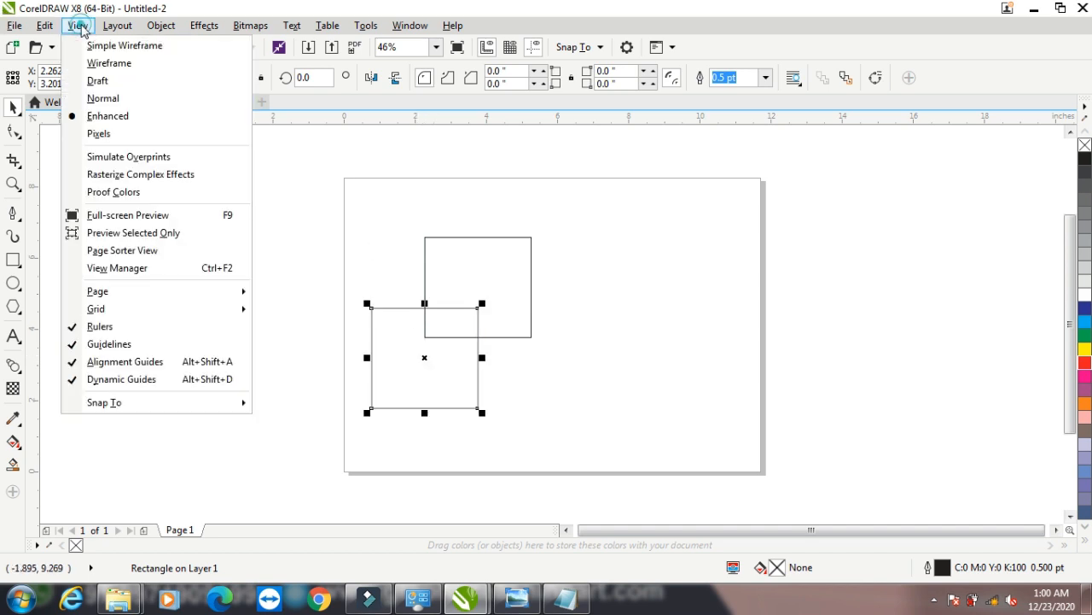
pyautogui.click(726, 302)
pyautogui.moveTo(431, 360); pyautogui.dragTo(406, 212)
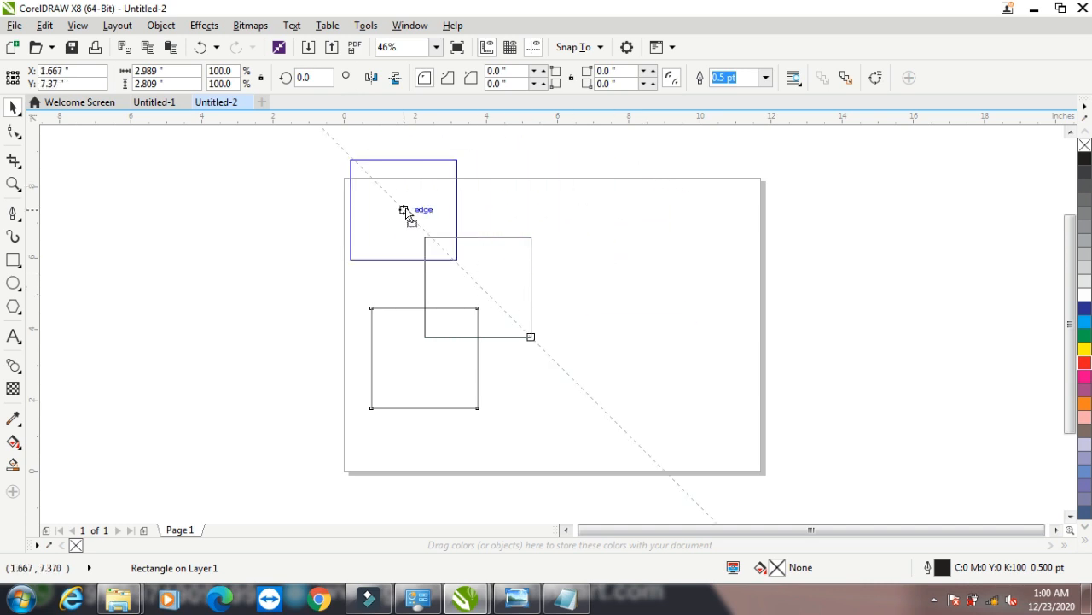
pyautogui.moveTo(407, 212); pyautogui.dragTo(640, 288)
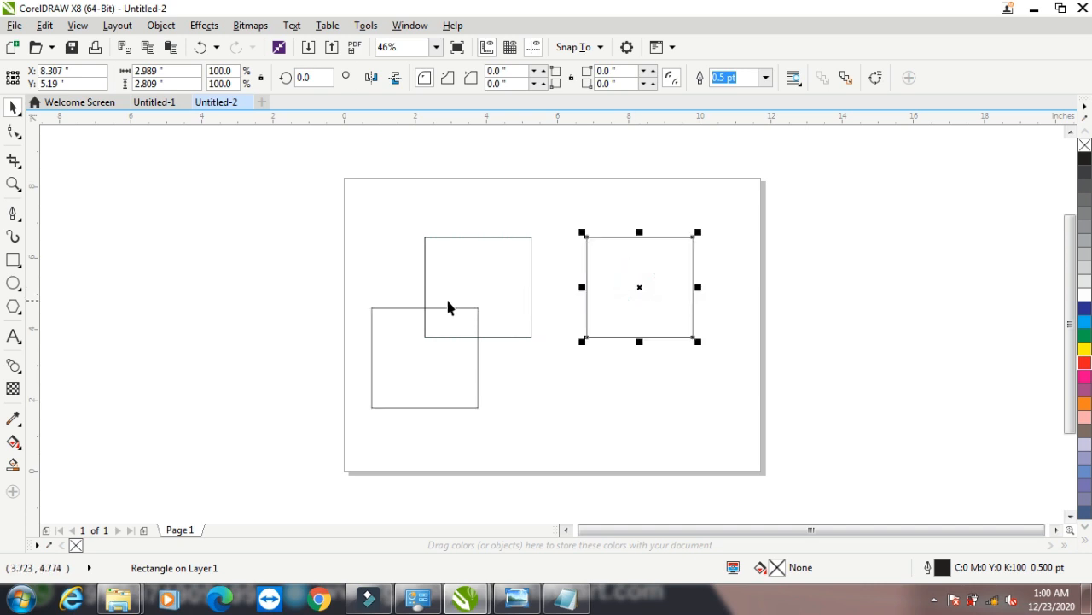
# Step: Review the Snap To options and turn off Dynamic Guides and Alignment Guides
pyautogui.click(78, 25)
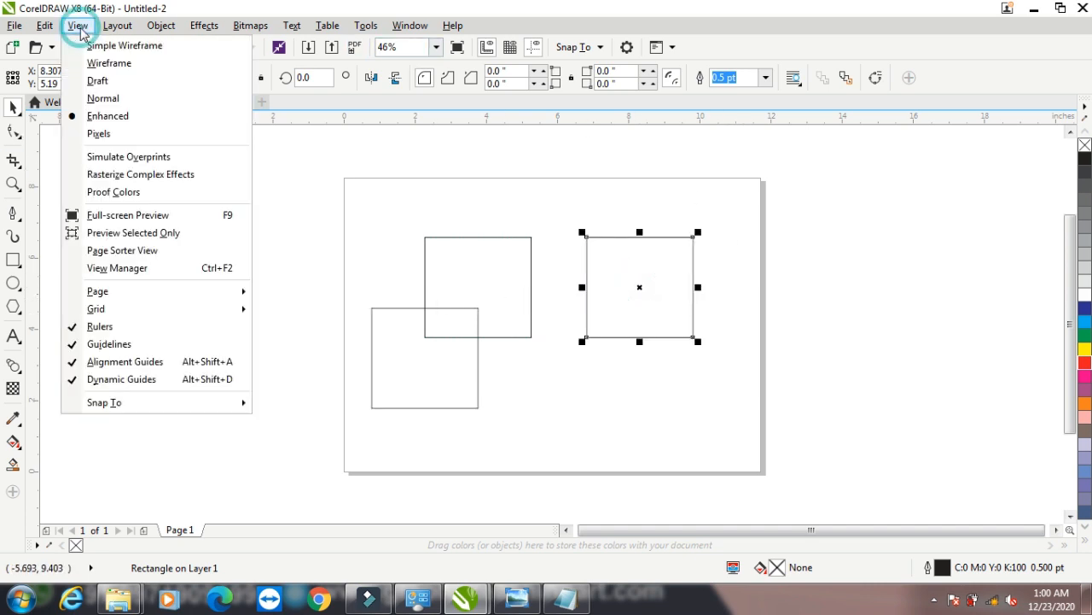
pyautogui.moveTo(102, 405)
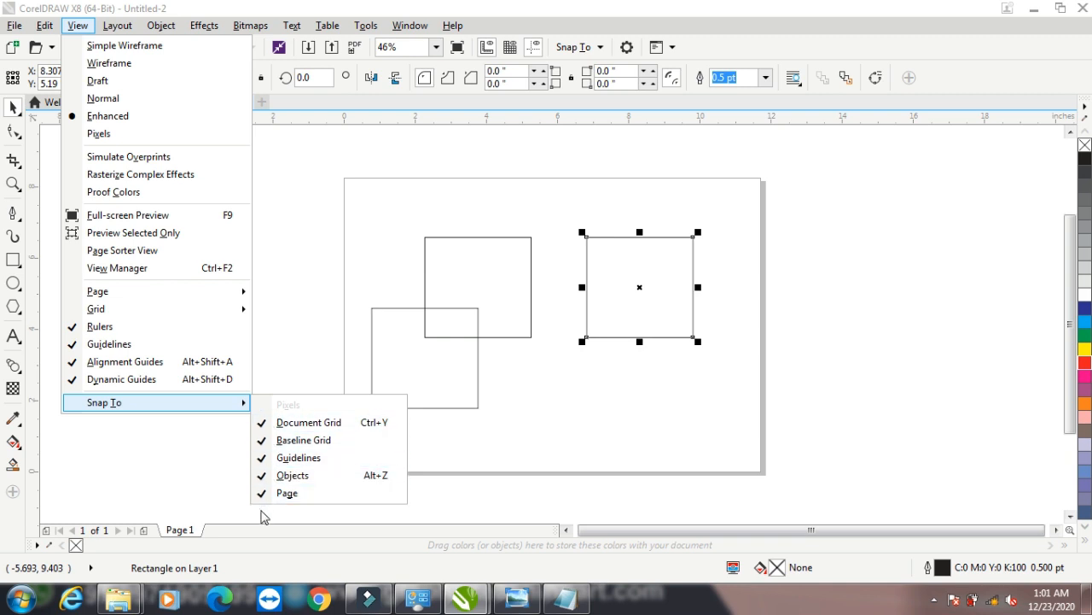
pyautogui.click(107, 379)
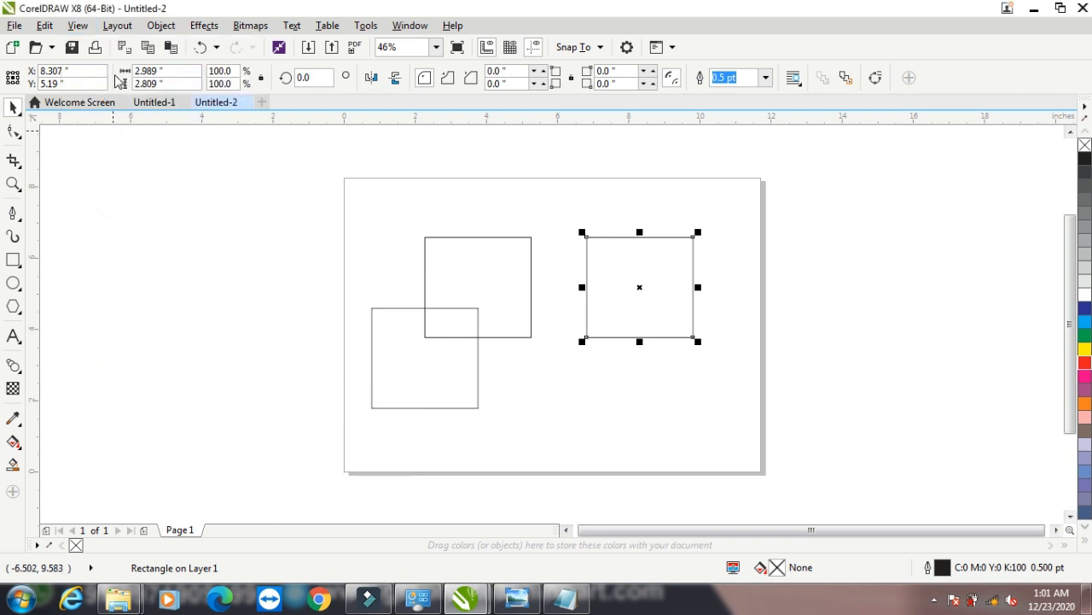
pyautogui.click(80, 26)
pyautogui.click(120, 357)
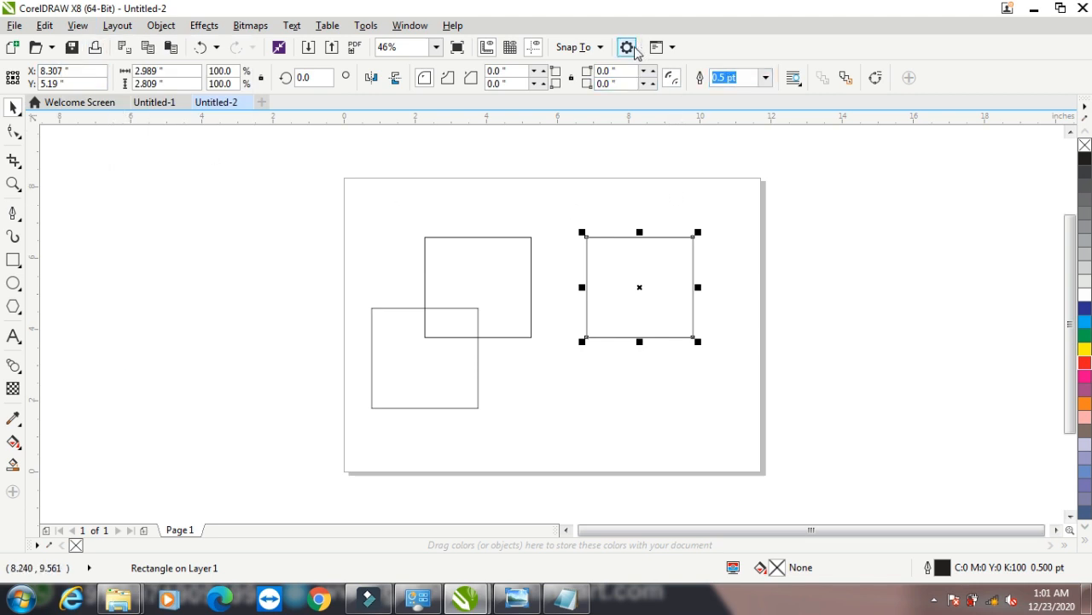
# Step: Disable snapping to the document grid, baseline grid, guidelines, objects and page, check the Snap To options, and minimize the program window
pyautogui.click(600, 47)
pyautogui.click(565, 87)
pyautogui.click(566, 104)
pyautogui.click(565, 120)
pyautogui.click(565, 135)
pyautogui.click(565, 151)
pyautogui.click(76, 26)
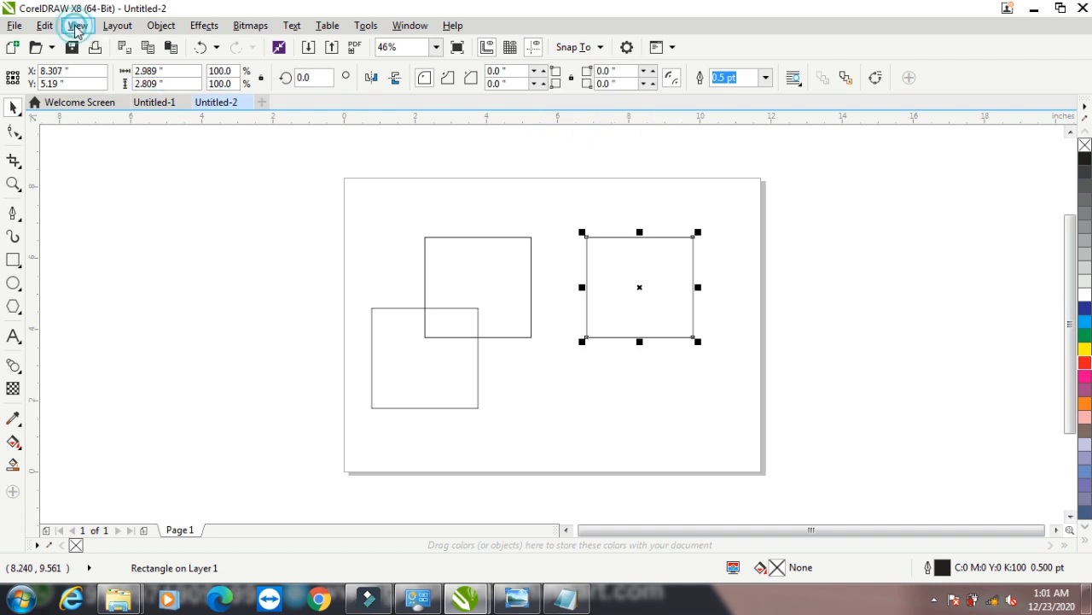
pyautogui.click(77, 27)
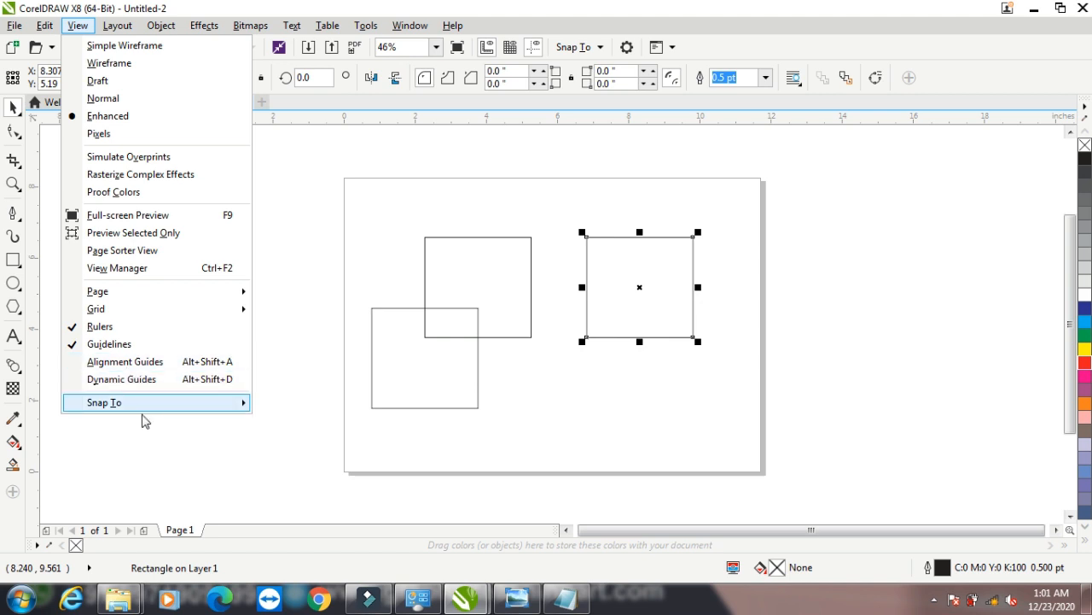
pyautogui.moveTo(145, 413)
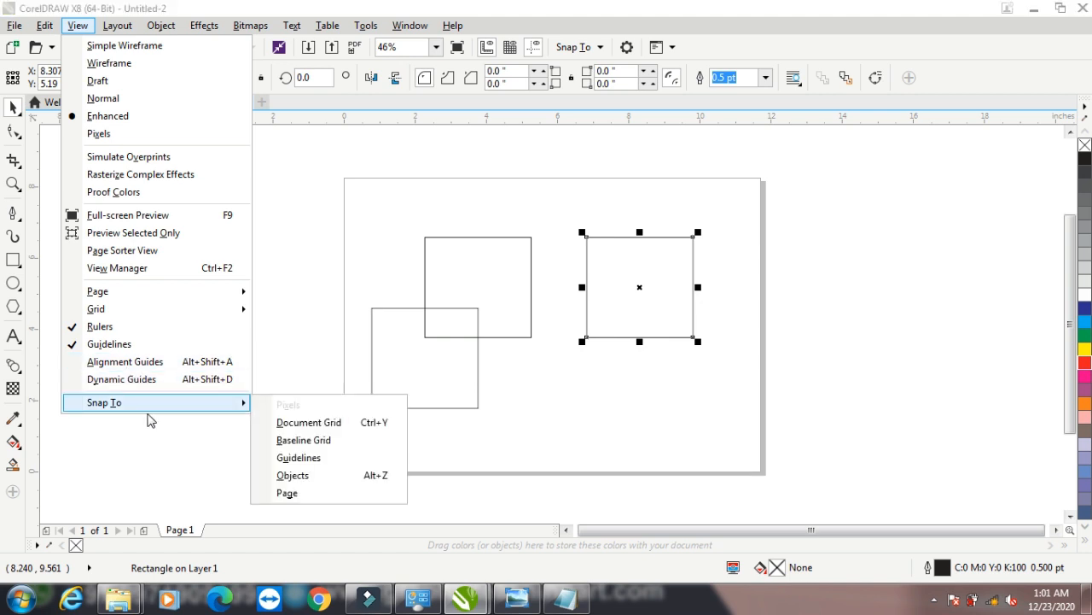
pyautogui.click(17, 109)
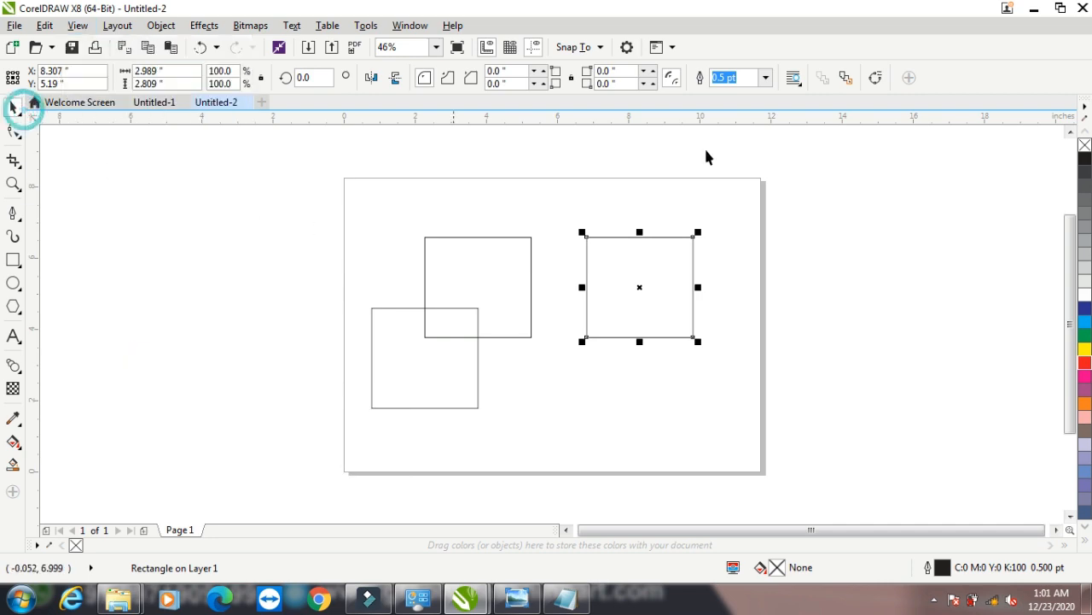
pyautogui.click(1037, 9)
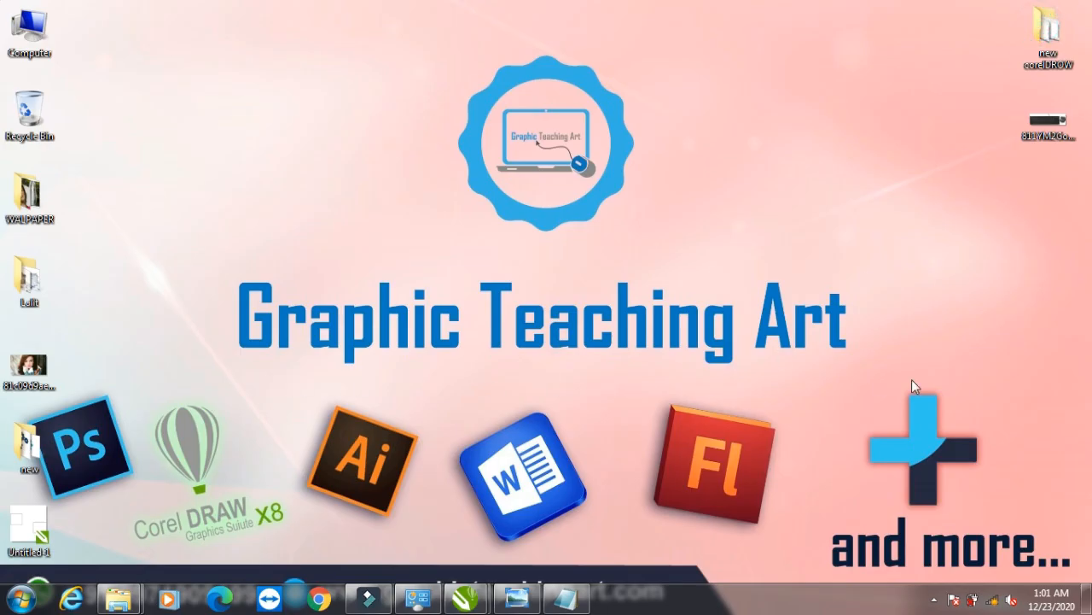